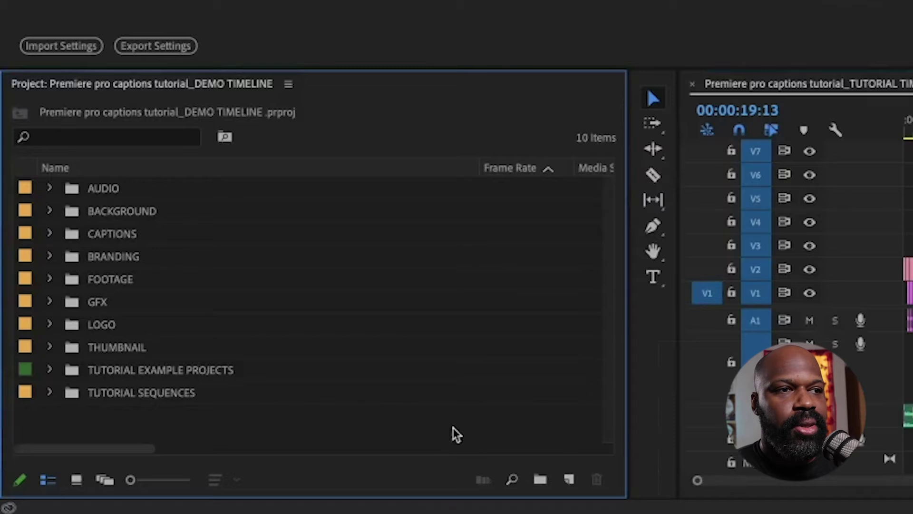
Create a new Open Captions item with a 25.00 fps timebase, 1920x1080 frame size and square pixels.
right_click(434, 431)
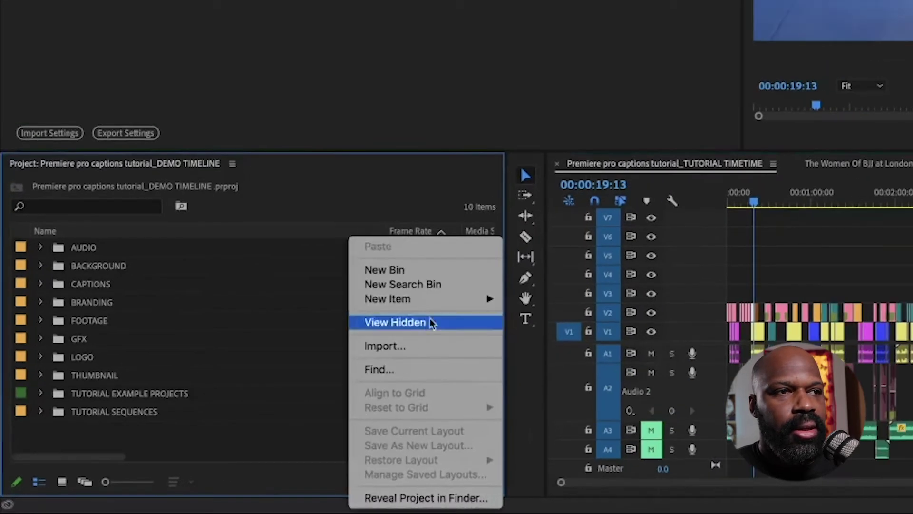
mouse_move(550, 253)
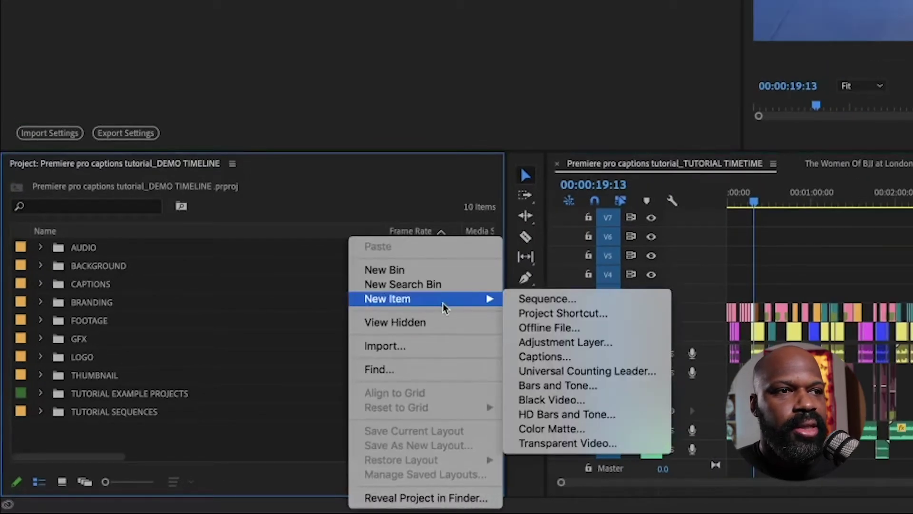
click(567, 357)
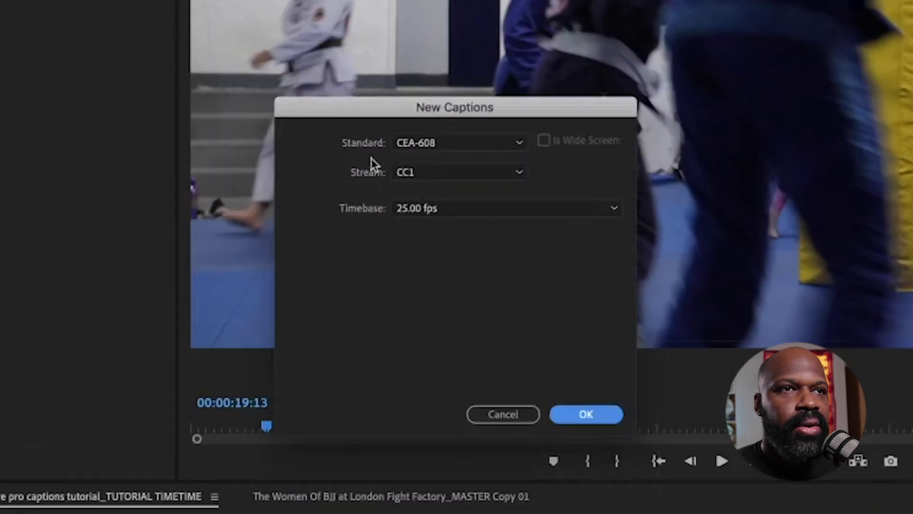
click(521, 143)
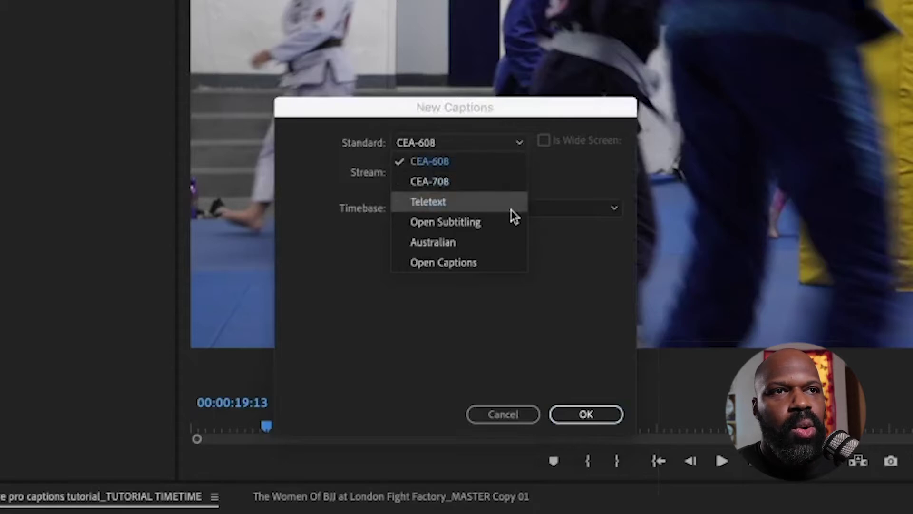
click(507, 265)
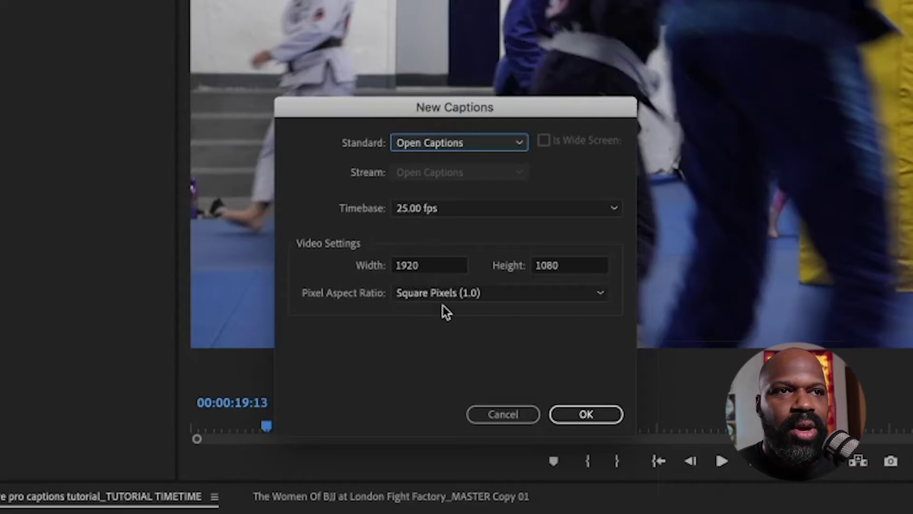
click(593, 417)
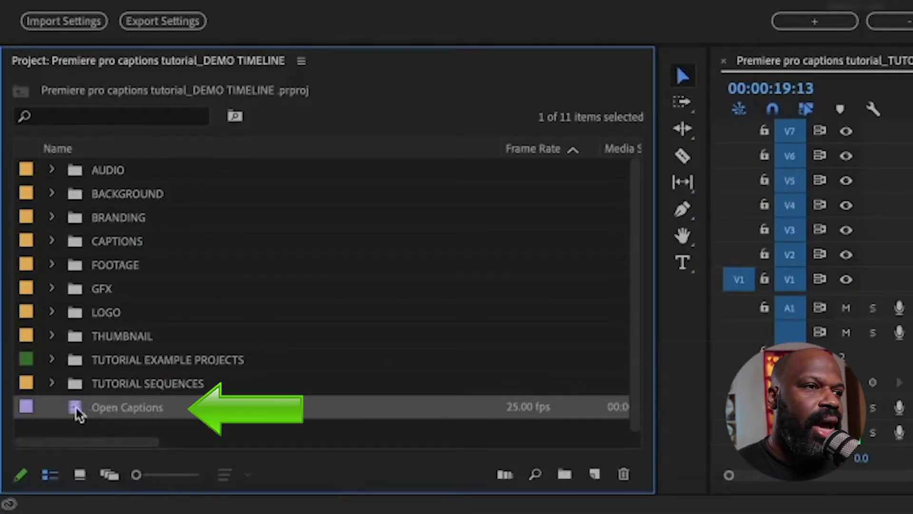
Place the Open Captions clip on track V5 from the sequence start and extend it to the end of the main edit.
drag(91, 408, 625, 379)
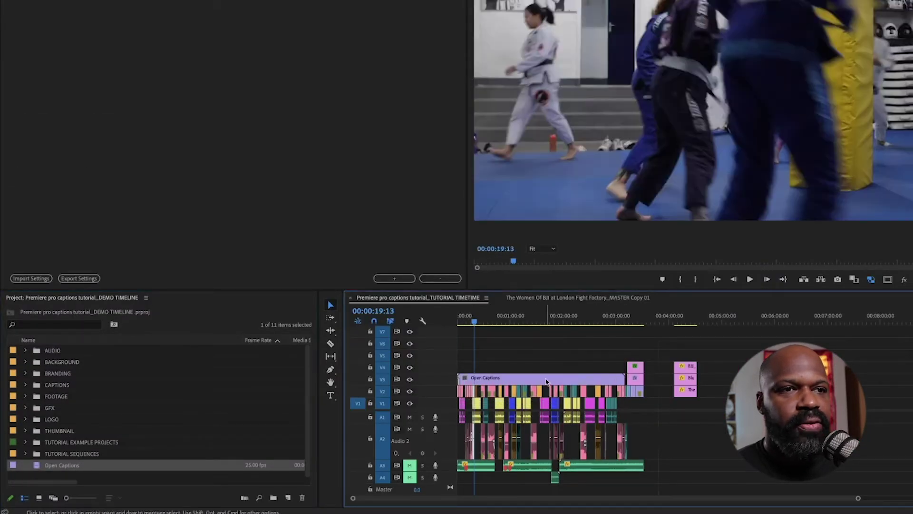
drag(548, 380, 547, 361)
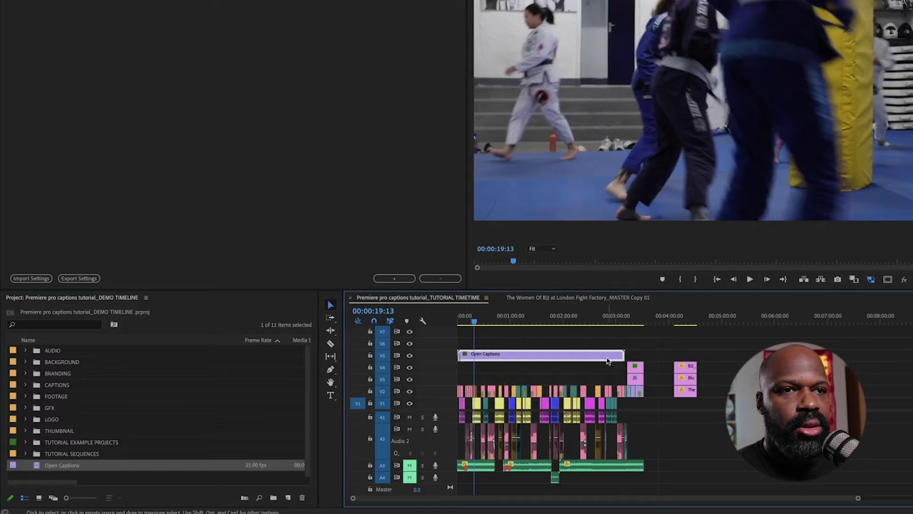
drag(626, 354, 645, 354)
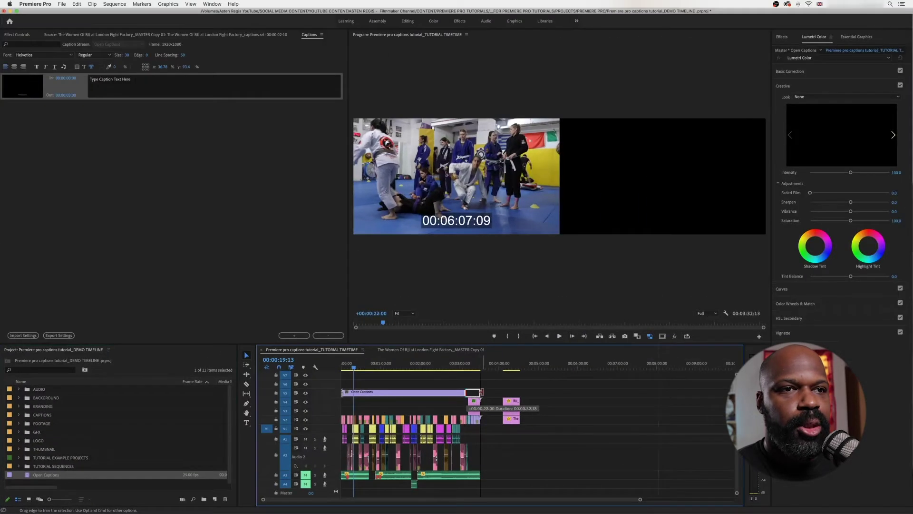
drag(482, 391, 480, 392)
Return the playhead to the sequence start and open the clip's placeholder caption for text editing.
drag(356, 368, 341, 369)
key(equal)
key(equal)
key(equal)
key(equal)
key(equal)
key(equal)
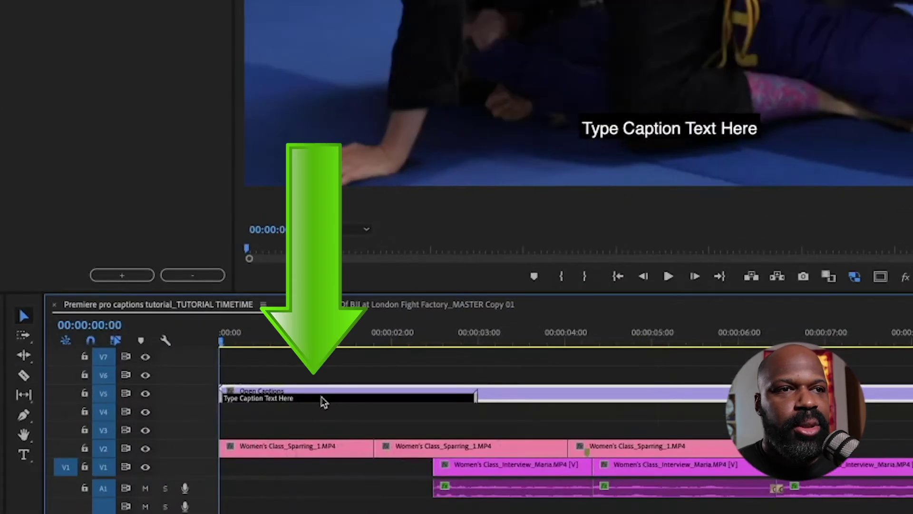
click(386, 396)
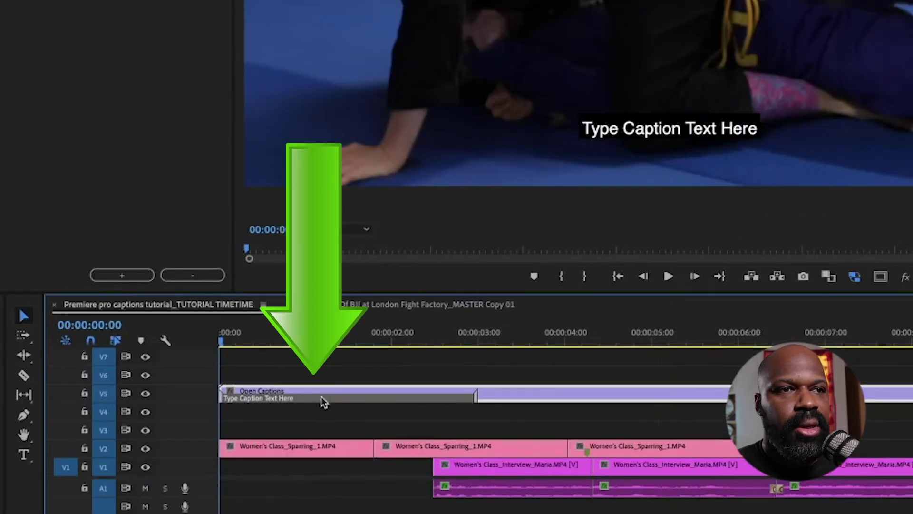
double_click(314, 402)
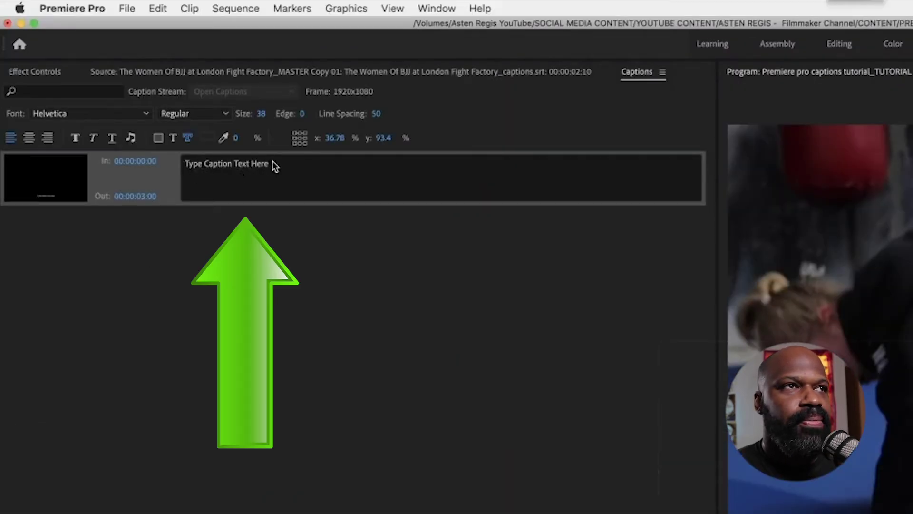
click(274, 166)
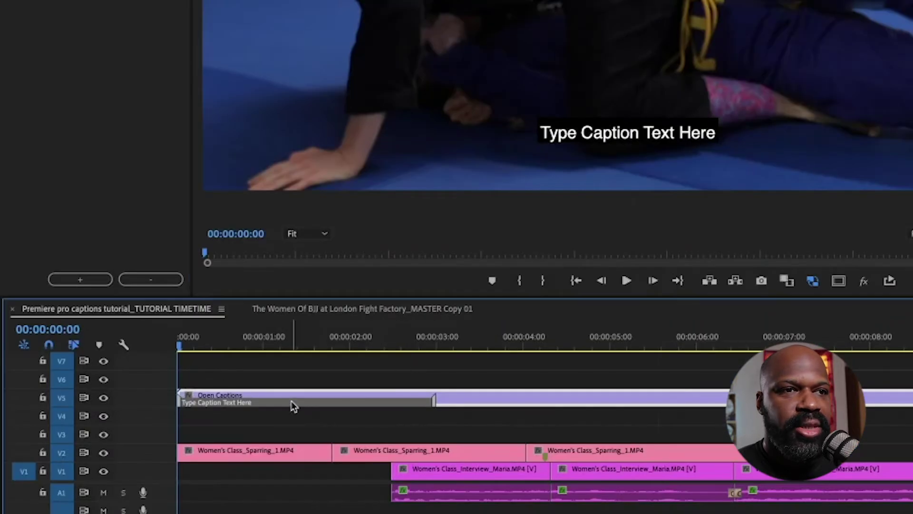
Move the caption block to start with the first interview clip at 00:00:02:12 and extend its end to 00:00:07:04.
drag(288, 402, 497, 404)
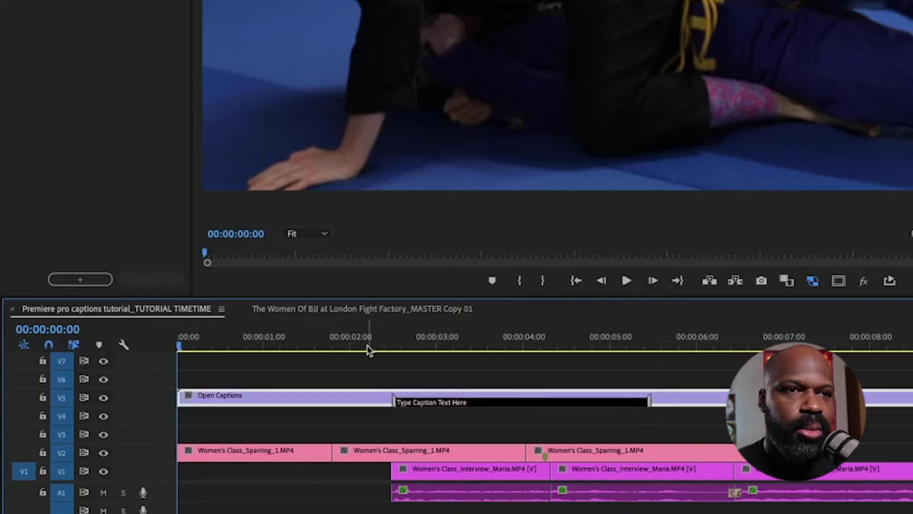
click(386, 349)
drag(443, 369, 445, 370)
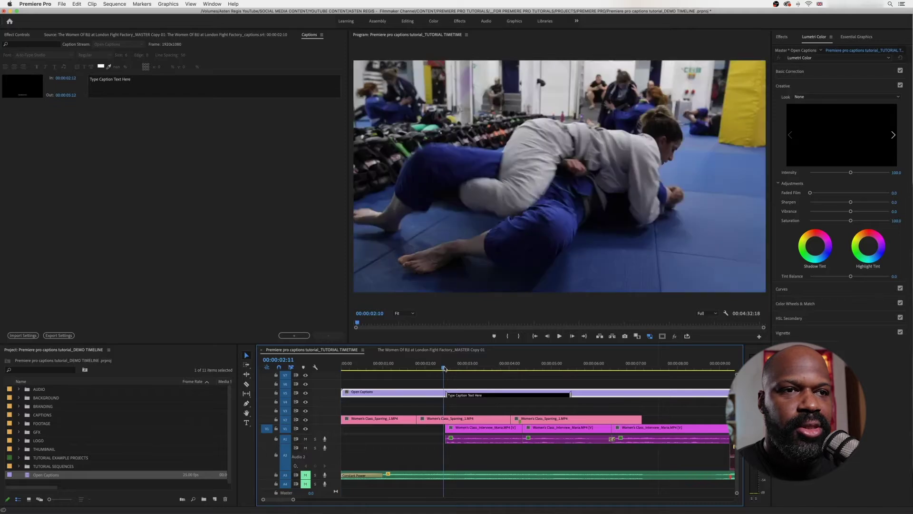
key(space)
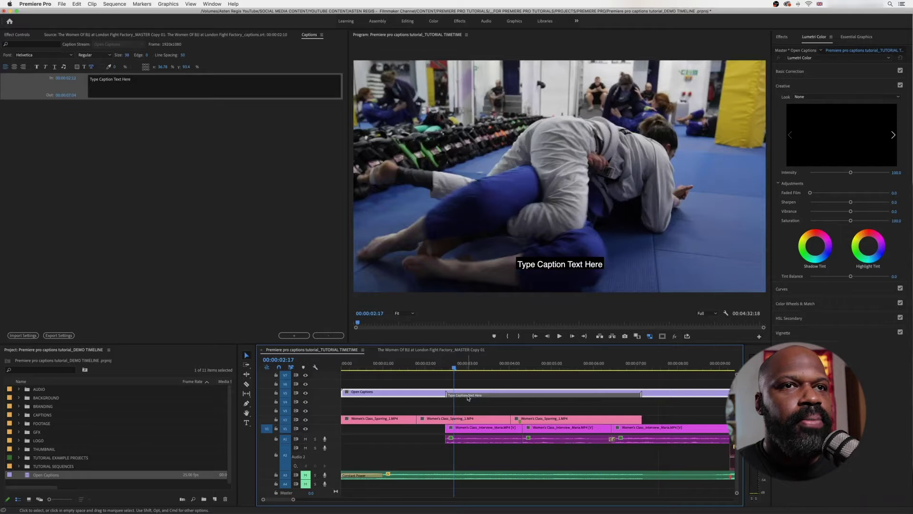
Replace the placeholder text with two lines: "I have been training Jiiu-Jitsu for one year" and "and six months,".
click(135, 81)
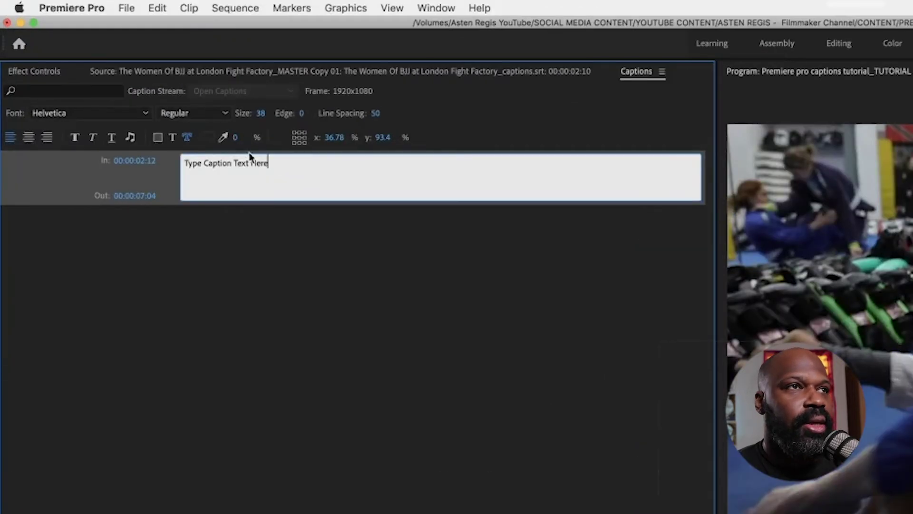
text(I have been training Jiiu-Jitsu for one year)
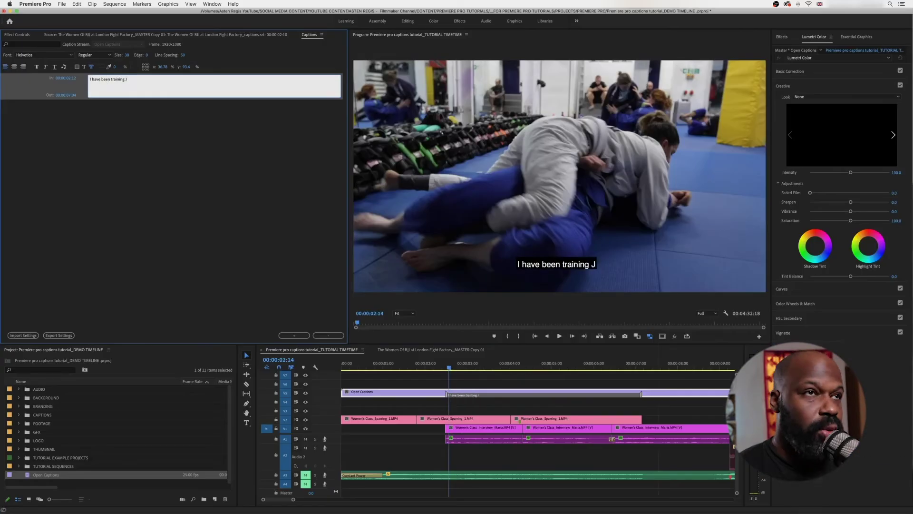
key(Return)
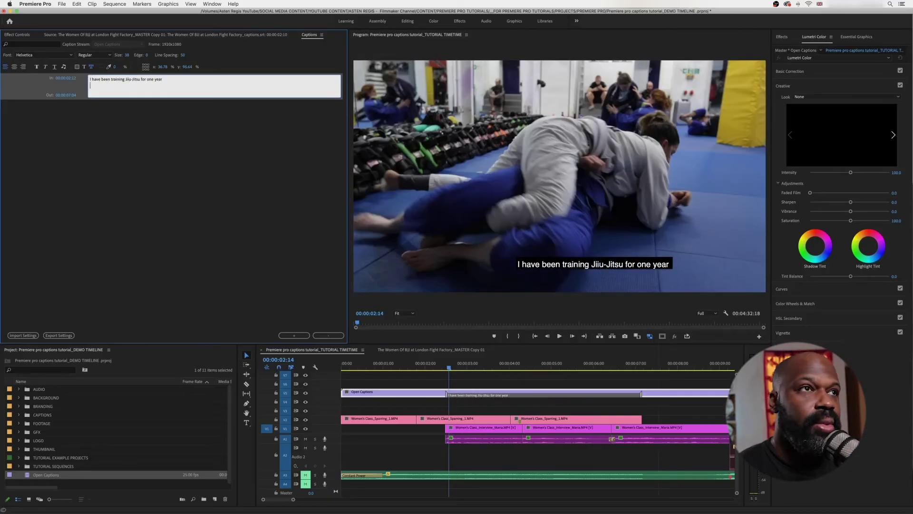
text(and six months,)
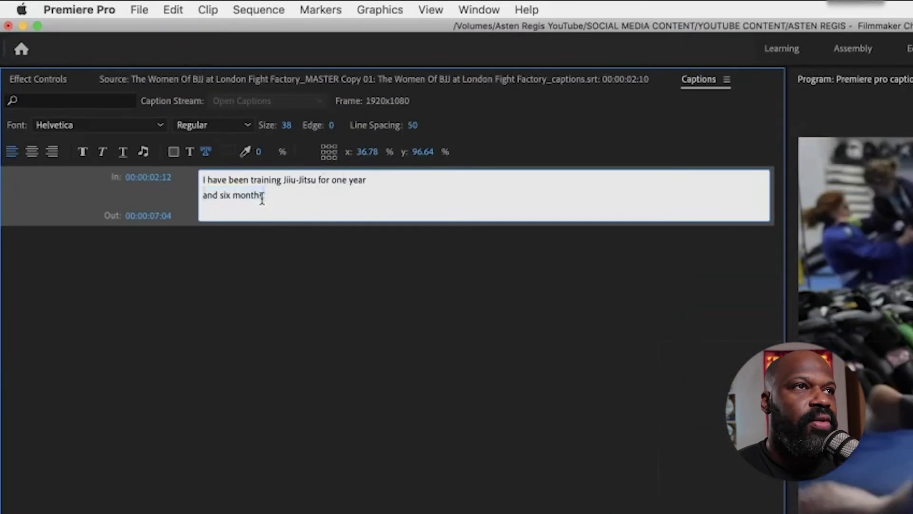
Centre-align both caption lines and position the caption at the bottom centre of the frame.
drag(117, 86, 81, 81)
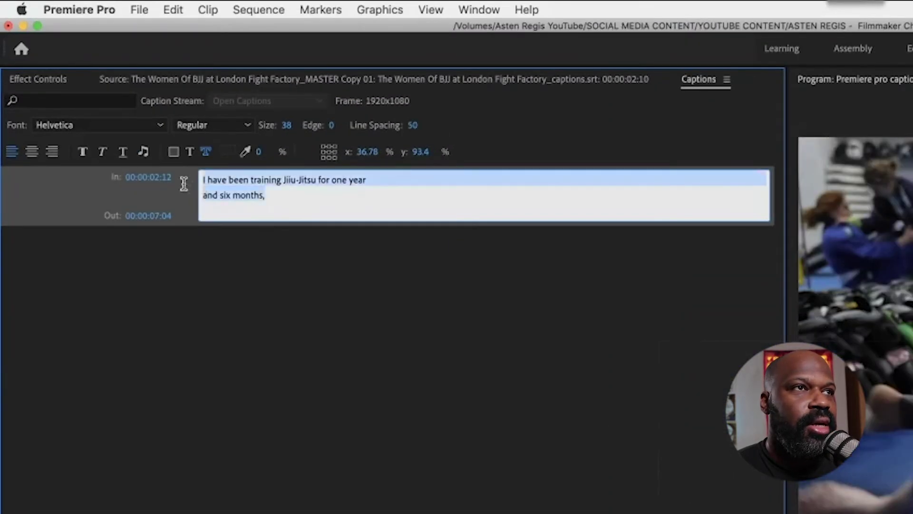
click(35, 157)
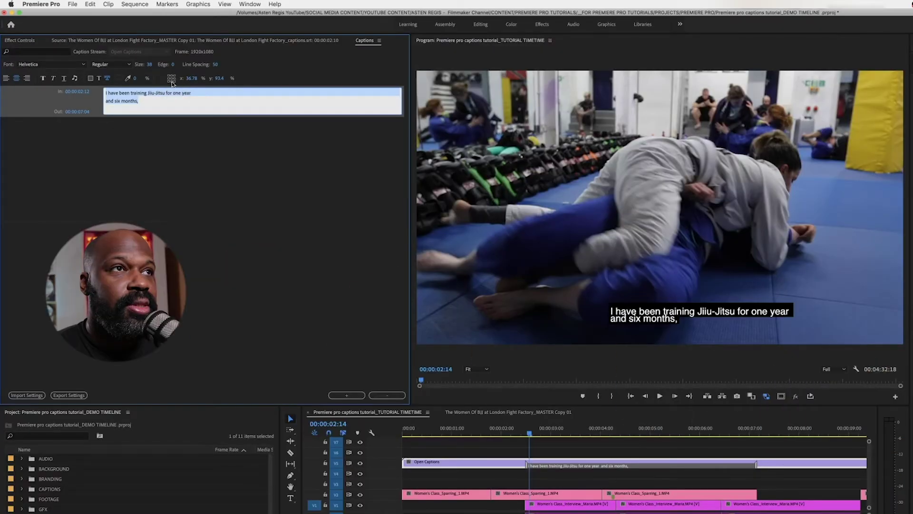
click(172, 84)
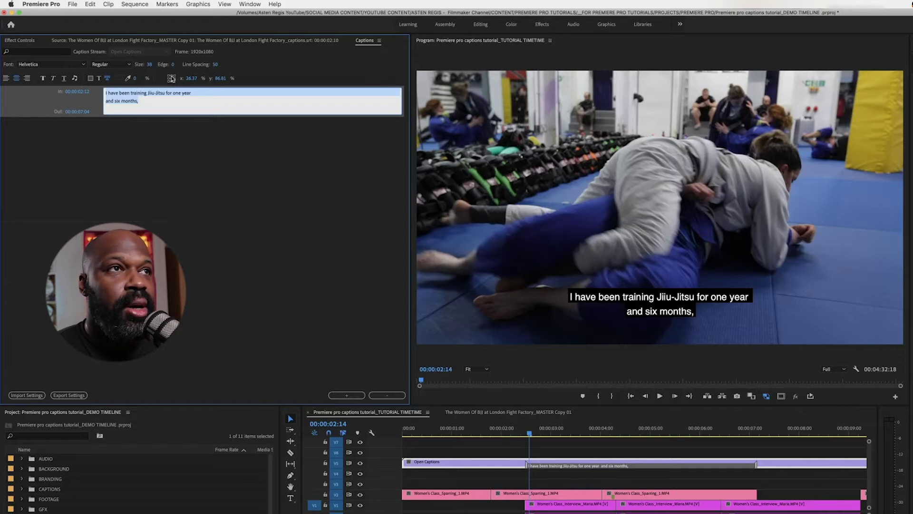
click(172, 79)
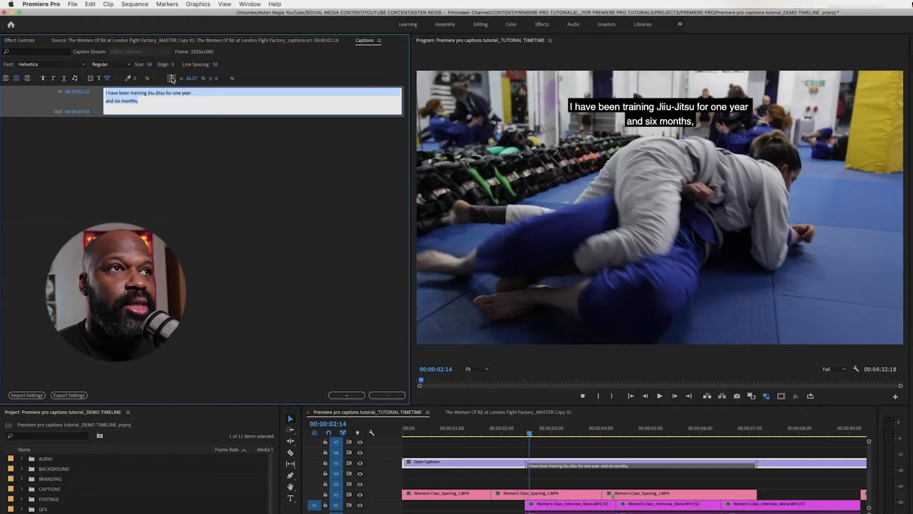
click(172, 82)
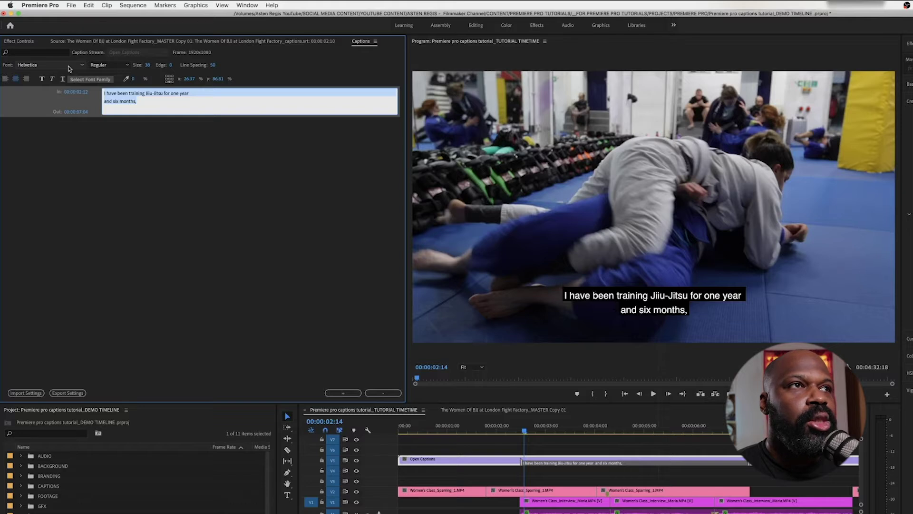
Format the caption text in PT Sans Bold at size 46.
click(68, 66)
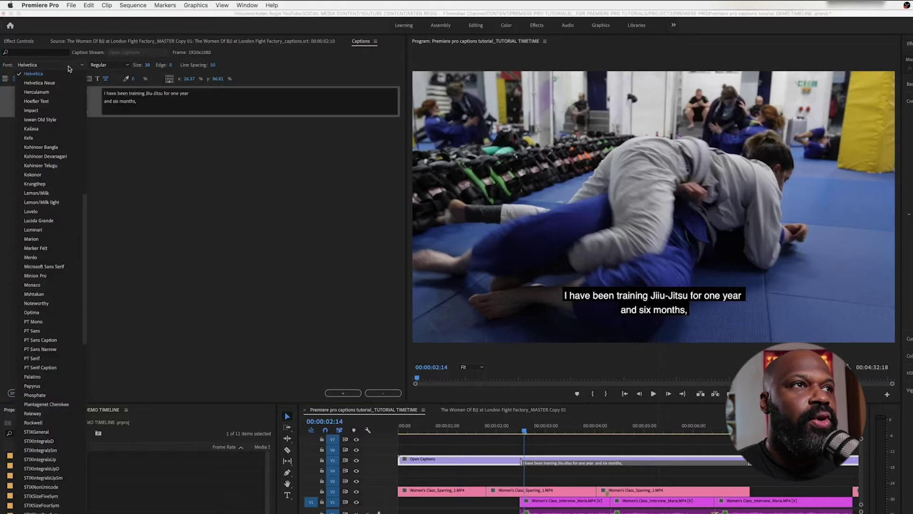
click(51, 94)
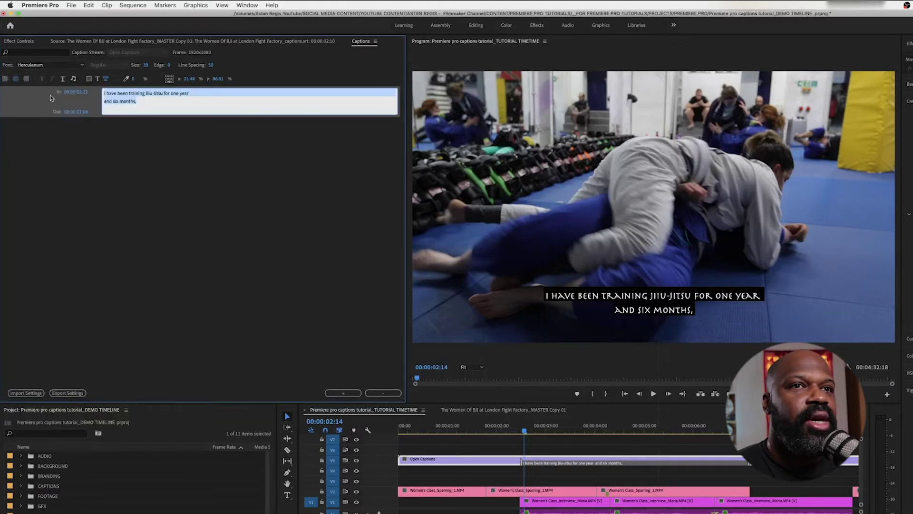
click(81, 66)
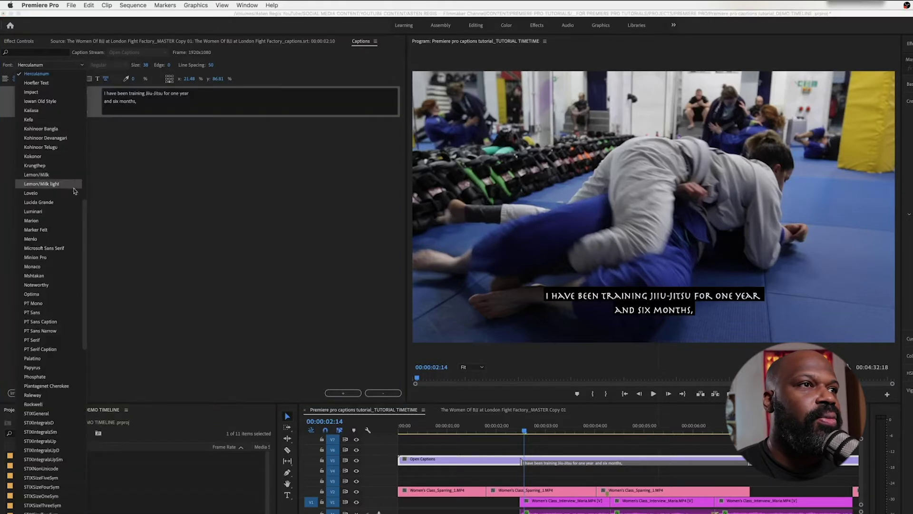
click(72, 313)
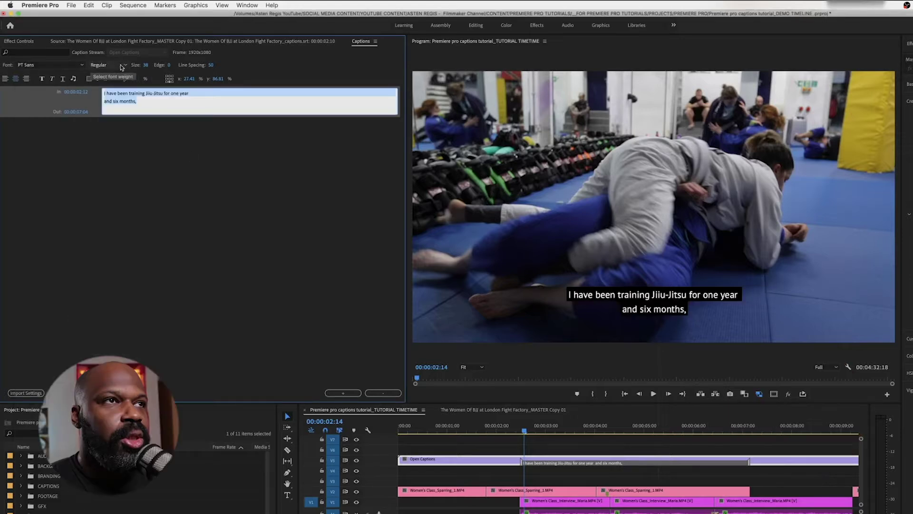
click(106, 65)
click(101, 74)
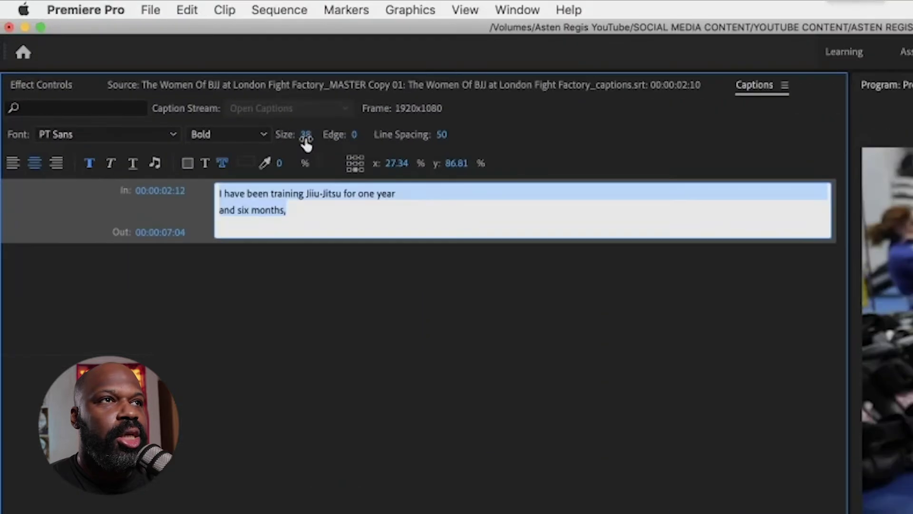
drag(307, 138, 317, 135)
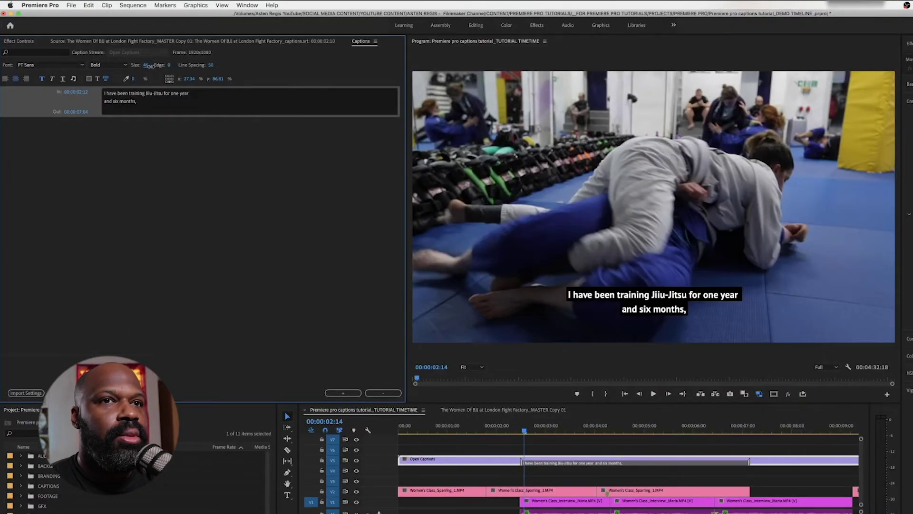
drag(148, 66, 153, 66)
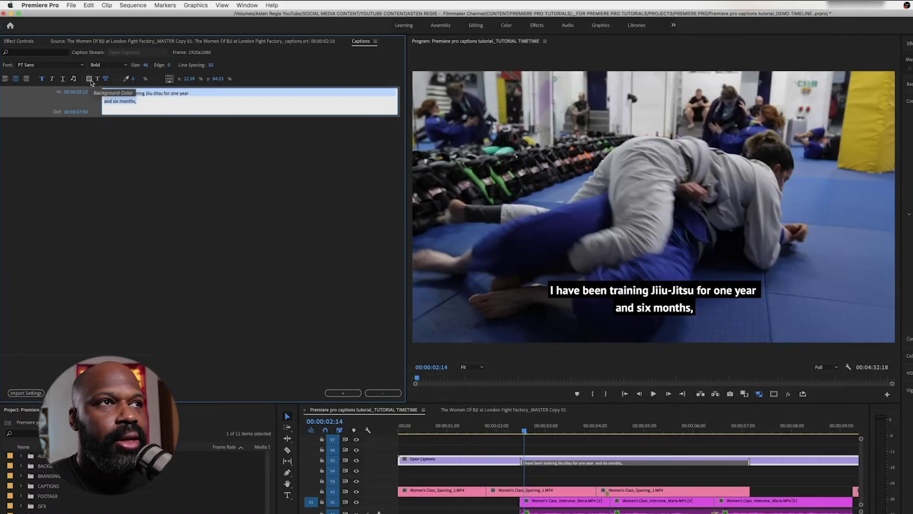
Change the caption's background colour to red (F30D0D).
click(90, 79)
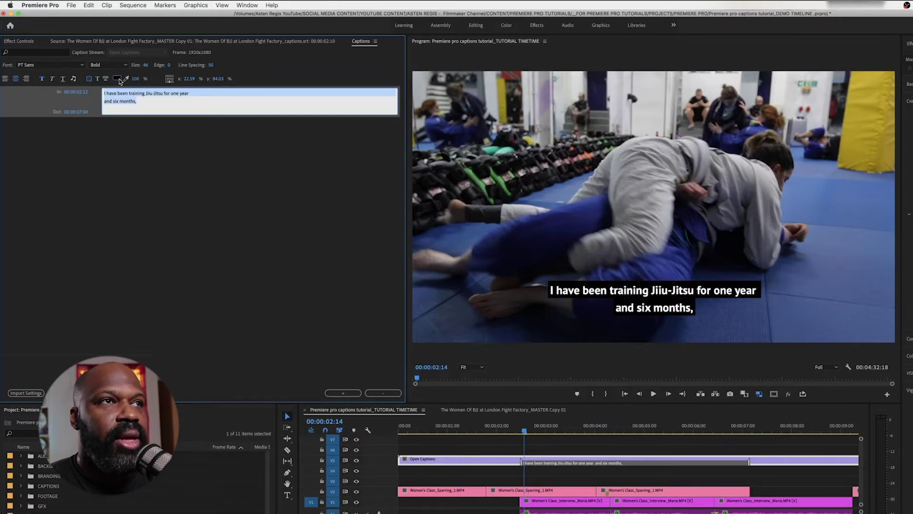
click(119, 80)
drag(414, 415, 438, 445)
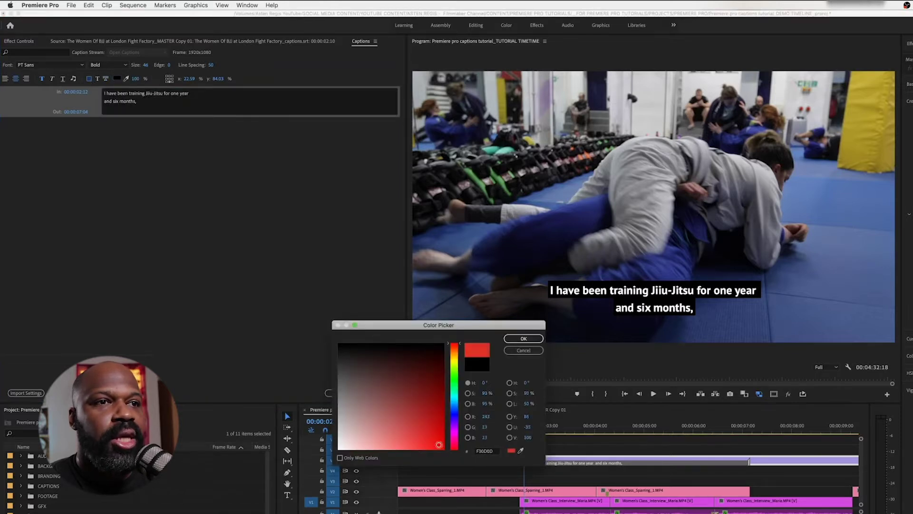
click(526, 339)
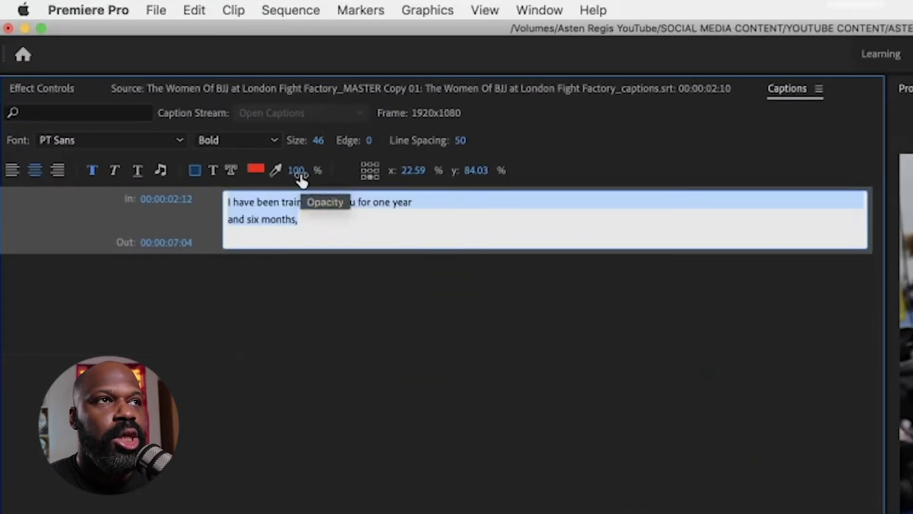
Lower the opacity of the caption's red background to 0%.
drag(301, 179, 249, 183)
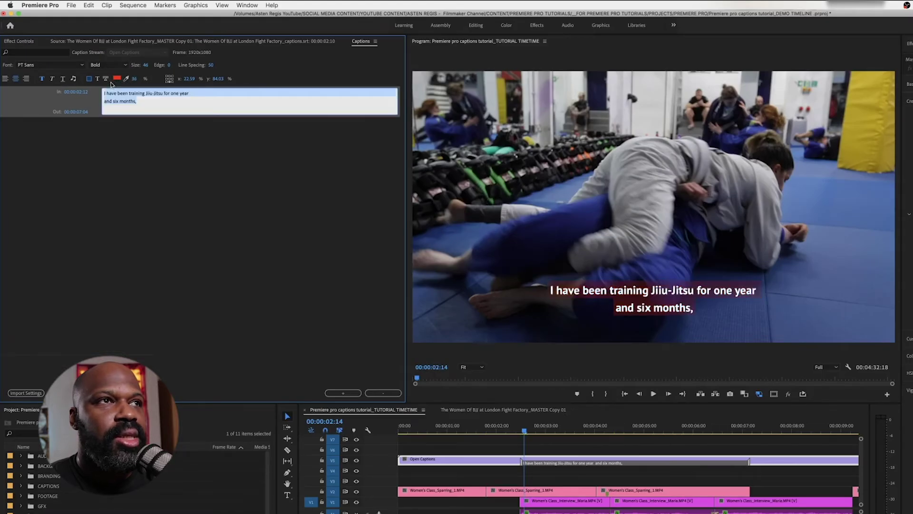
click(110, 81)
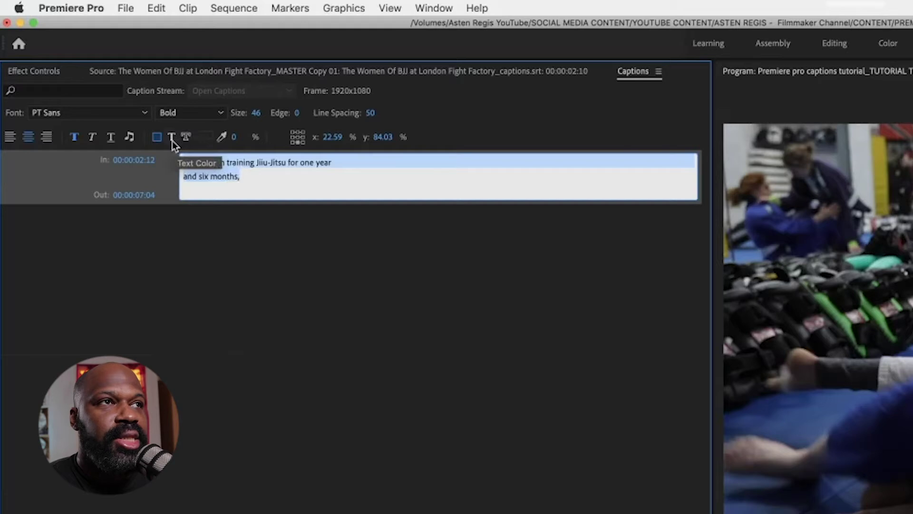
Change the caption's text colour to yellow (F4D600).
click(173, 138)
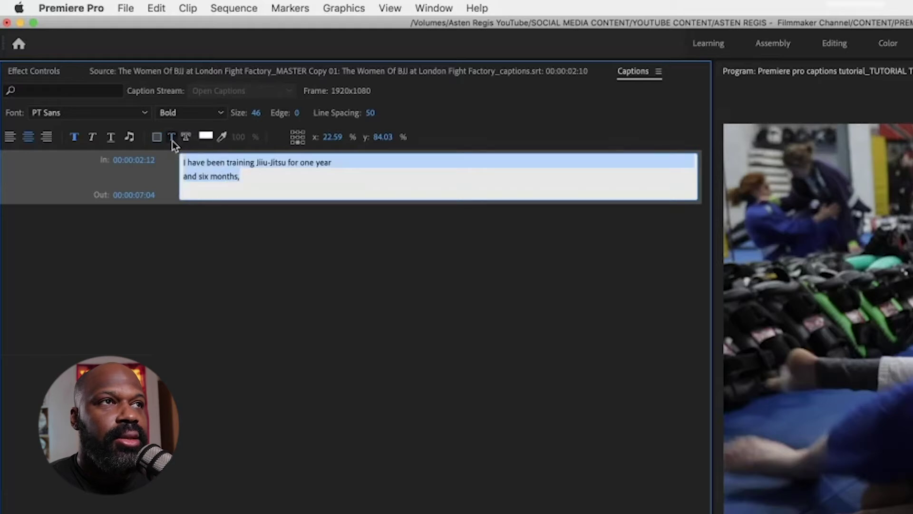
click(206, 138)
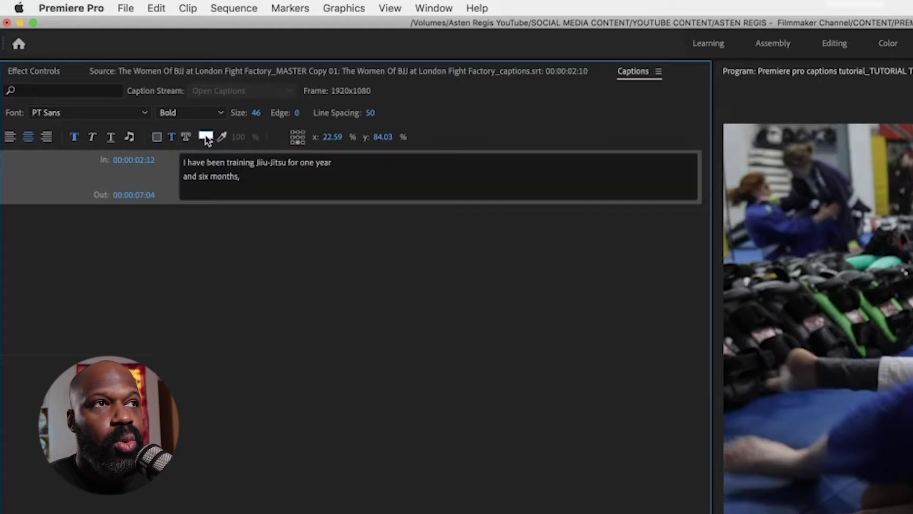
drag(394, 295, 394, 307)
drag(355, 333, 381, 383)
drag(337, 328, 335, 320)
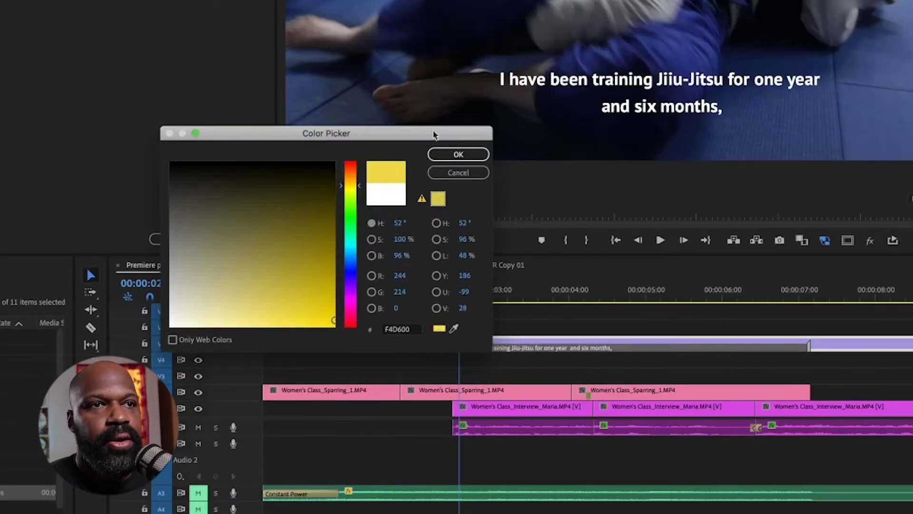
click(473, 156)
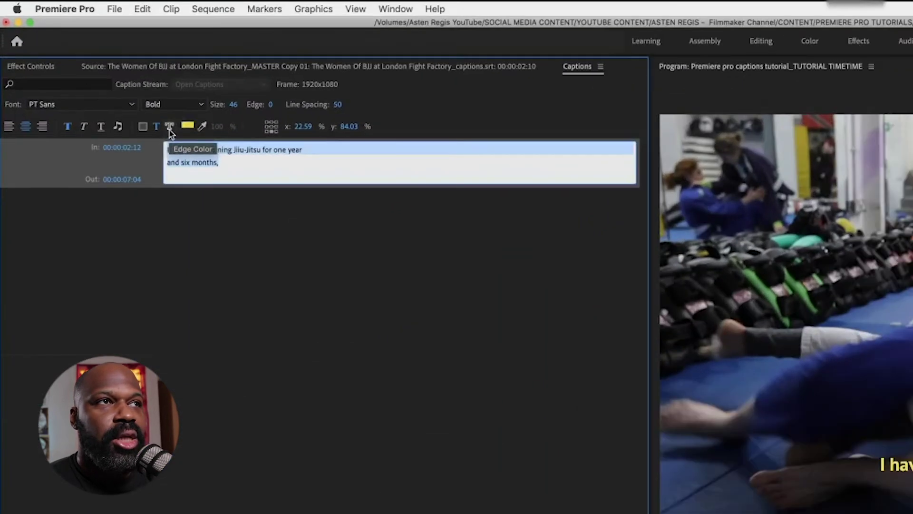
Give the caption text a red (FF0000) edge with an edge size of 4.6.
click(107, 80)
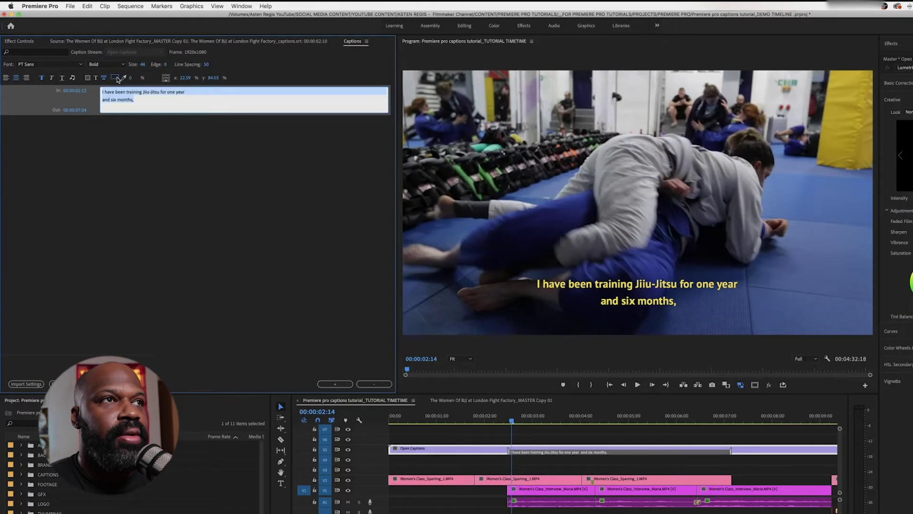
click(117, 78)
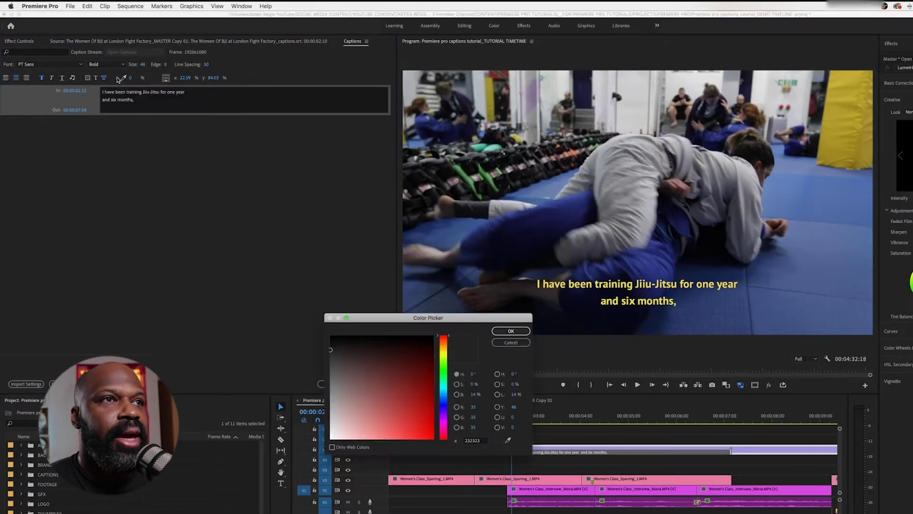
click(433, 438)
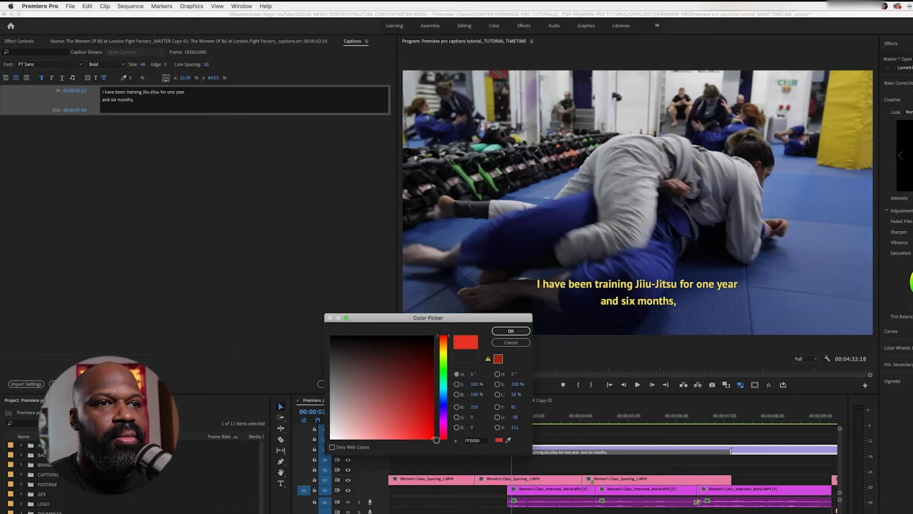
click(508, 332)
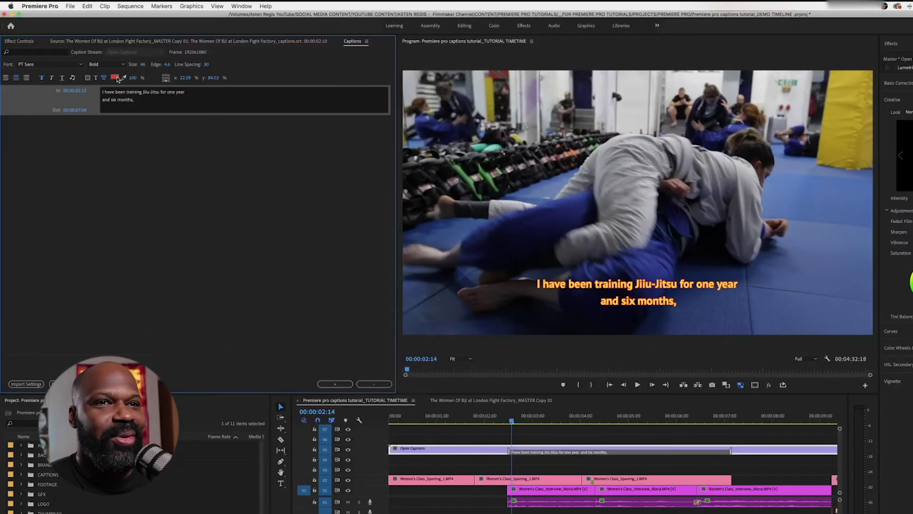
Change the caption's edge colour to black (000000) and thicken the edge to 24.
click(117, 78)
drag(359, 362, 331, 336)
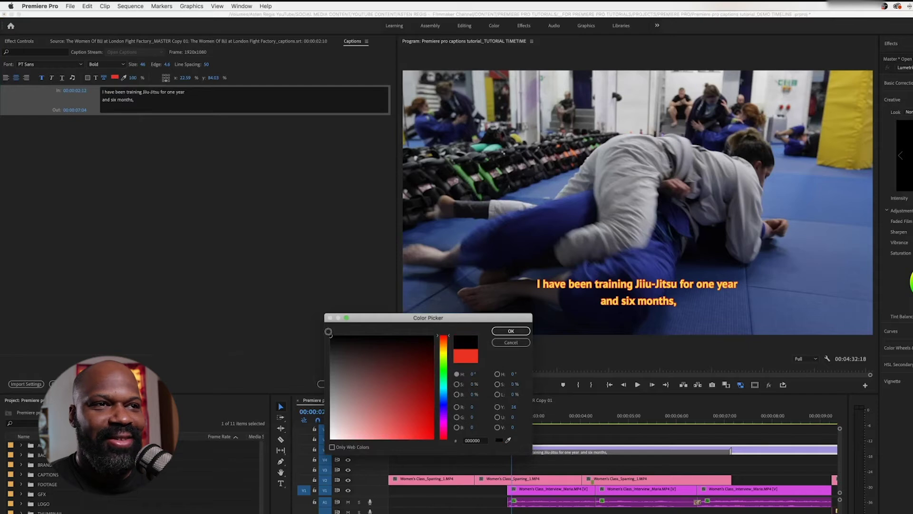
click(511, 331)
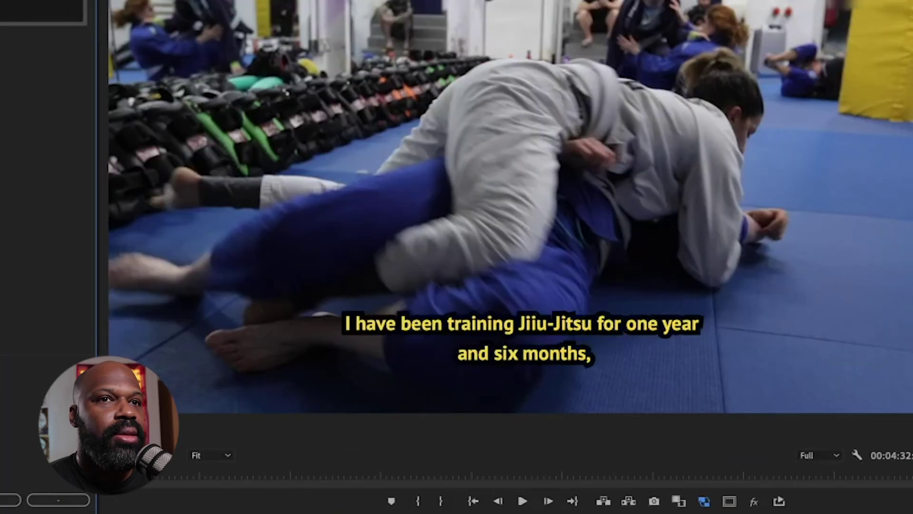
double_click(28, 8)
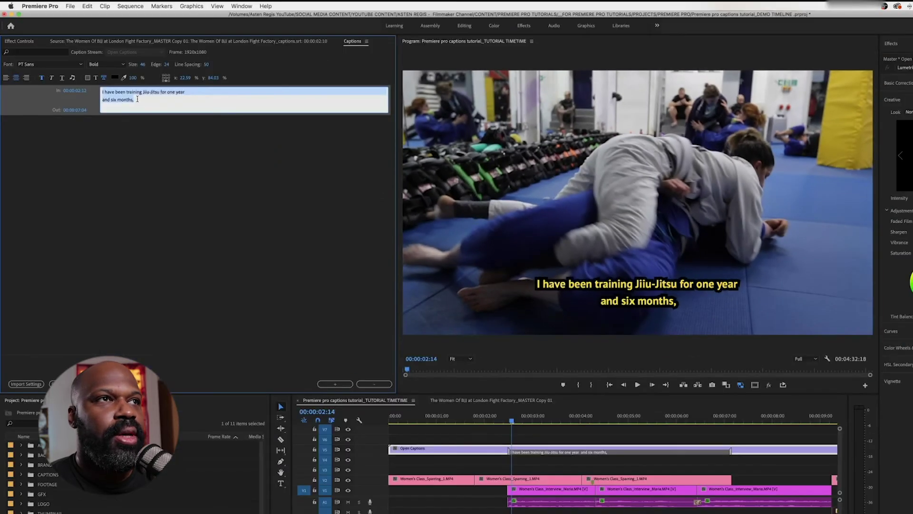
Switch the caption's thick edge colour back to red.
click(114, 77)
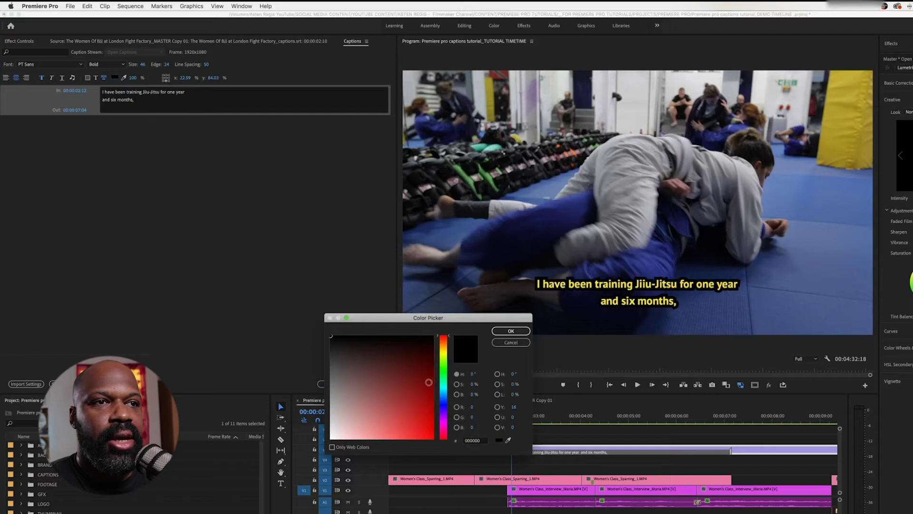
drag(414, 391, 449, 457)
click(504, 330)
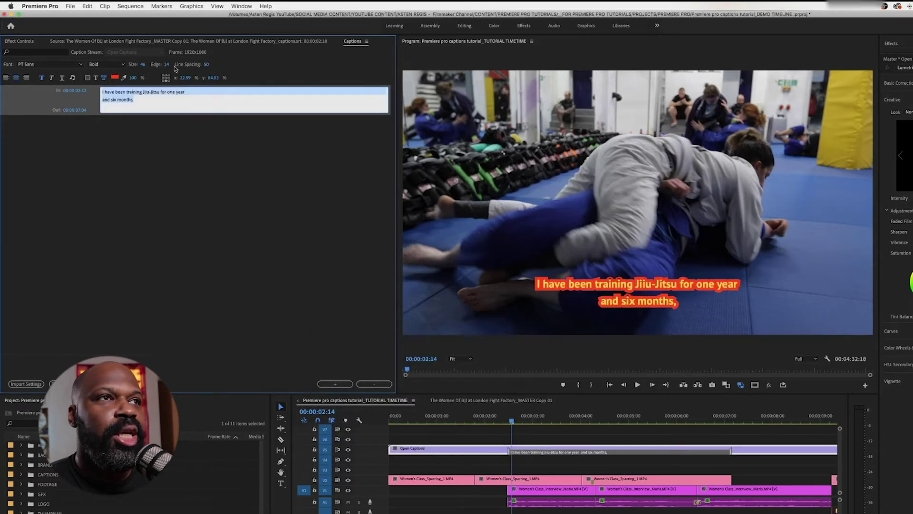
Reduce the caption's edge size to 6 and set its edge colour to black.
drag(167, 65, 161, 66)
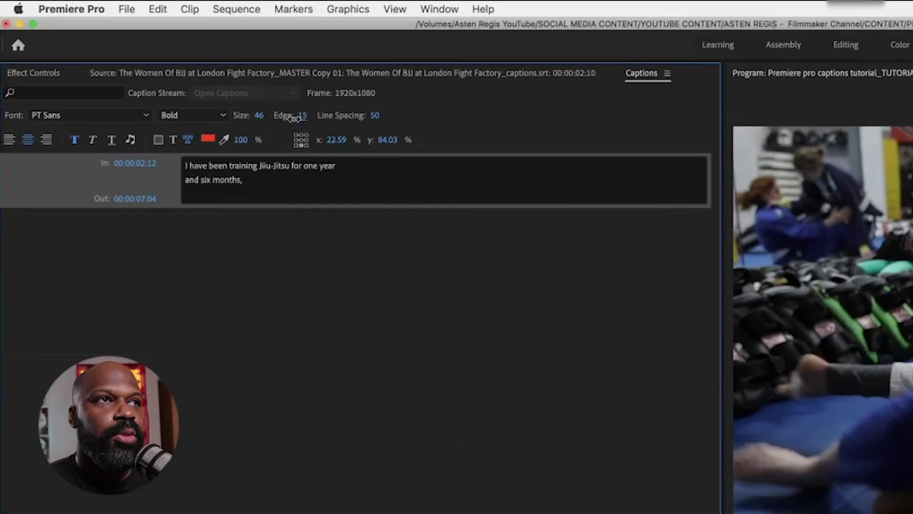
drag(292, 118, 300, 119)
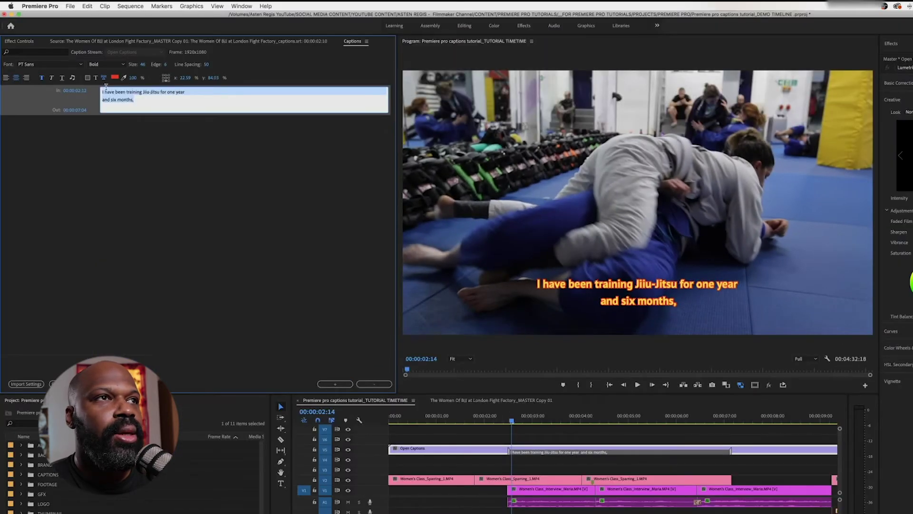
click(115, 77)
click(328, 336)
click(511, 331)
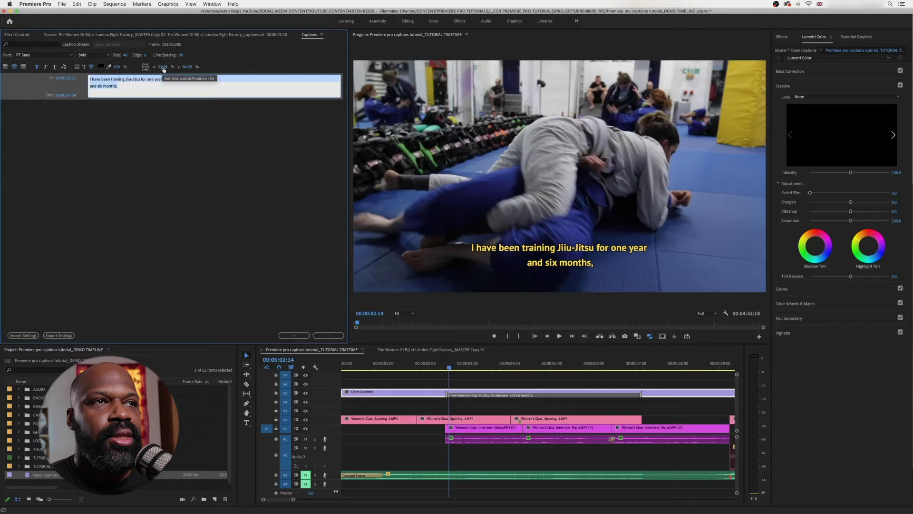
Try shifting the caption to x 19.99% and y 81.02%, and return it to the bottom-centre position preset.
drag(314, 134, 297, 134)
drag(161, 70, 191, 68)
click(186, 68)
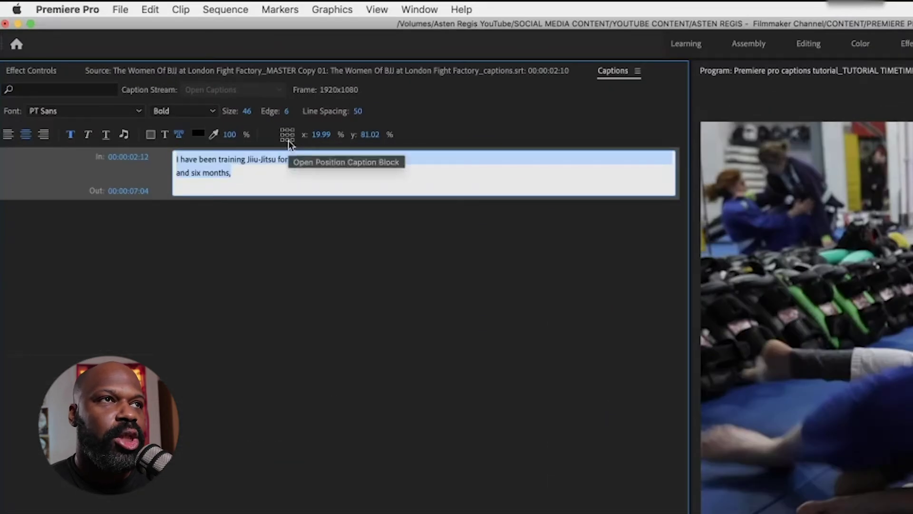
click(289, 141)
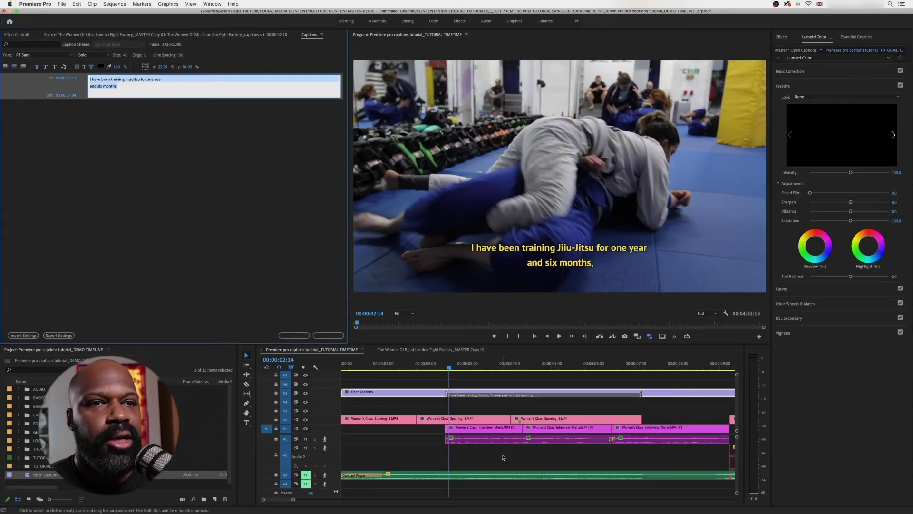
Trim the first caption to end at 00:00:06:11 and add a new caption block after it.
drag(465, 375, 613, 368)
key(w)
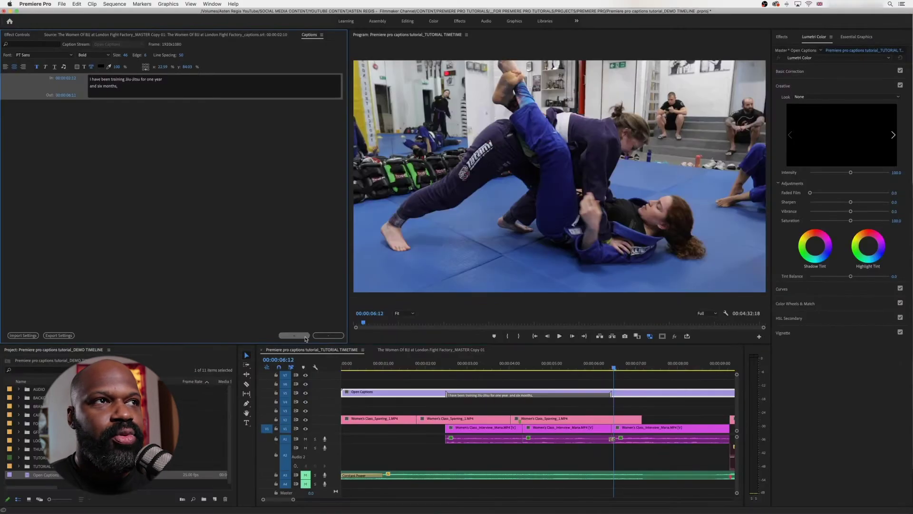
click(464, 201)
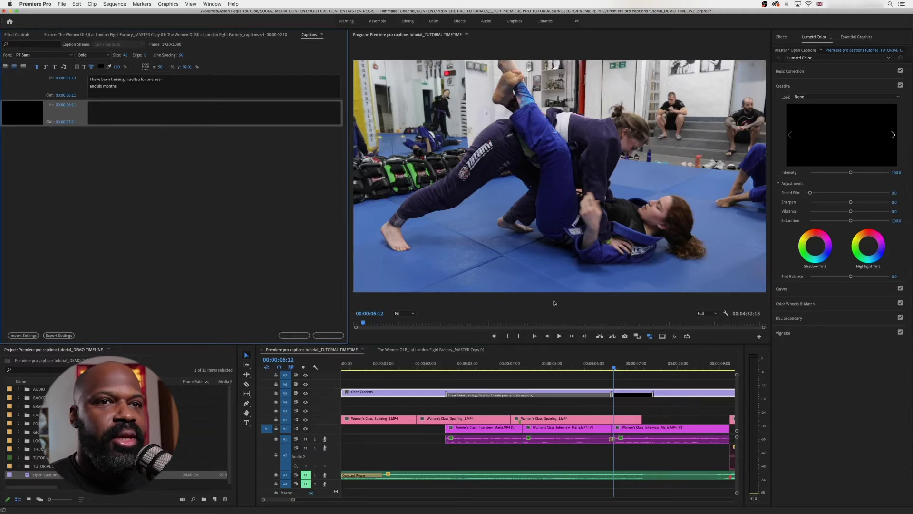
Enter "It really booasts your confidence." as the second caption's text.
click(153, 113)
text(It really booasts your confi)
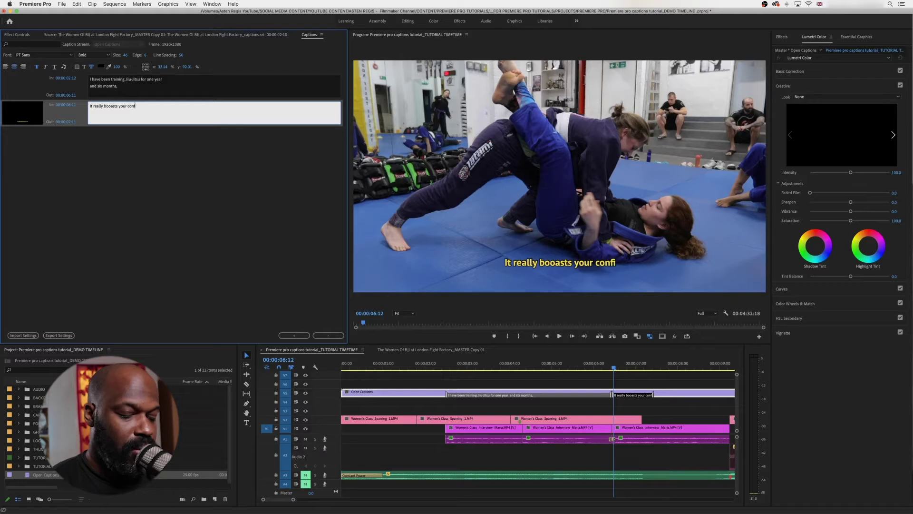
text(dence.)
Play the sequence from 00:00:06:09 to check the second caption's timing against the speech.
click(610, 367)
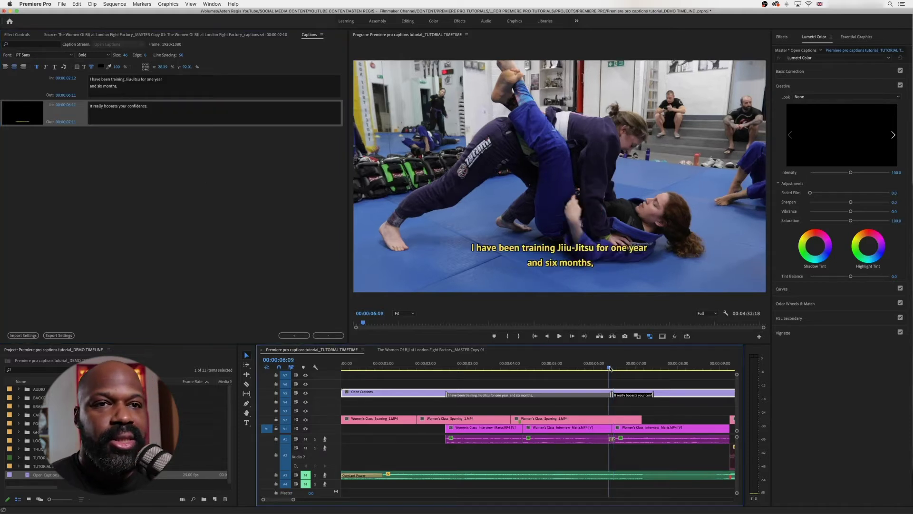
key(space)
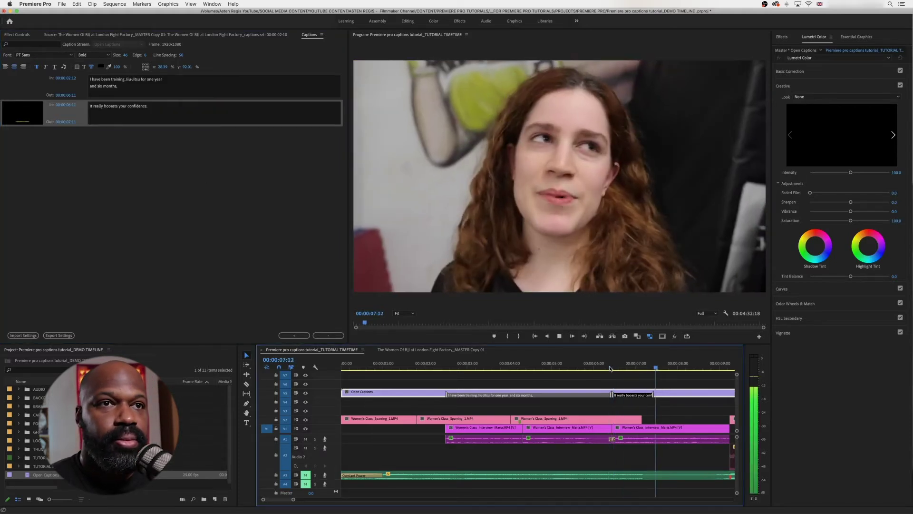
key(space)
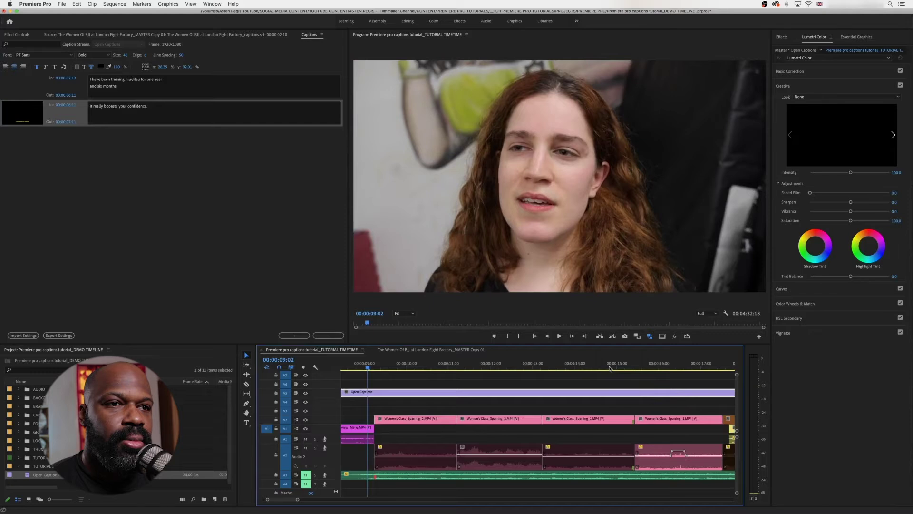
key(minus)
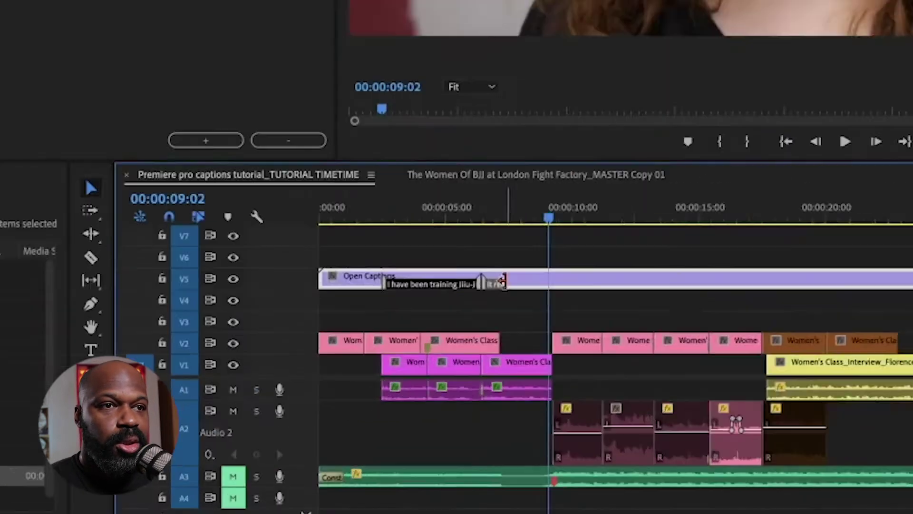
Extend the second caption to the end of the last purple interview clip and preview it at 00:00:08:14.
drag(418, 395, 437, 395)
drag(628, 208, 630, 208)
click(606, 109)
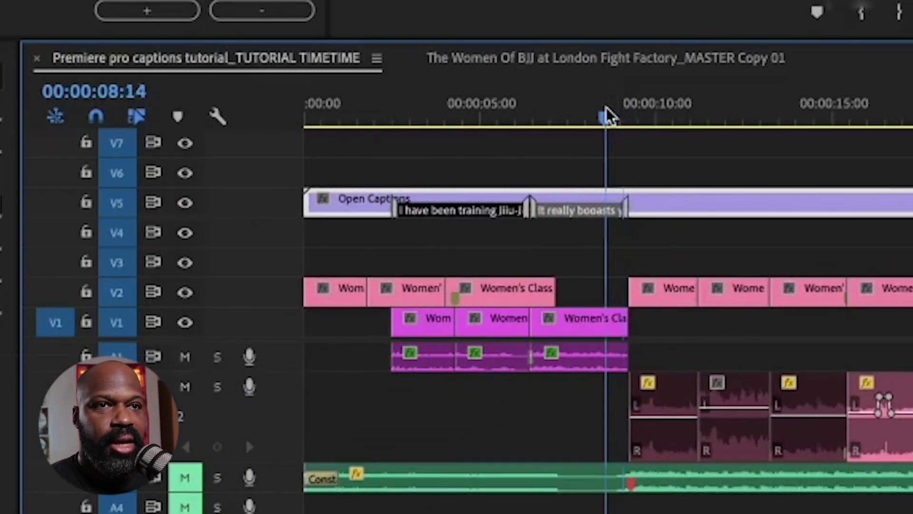
key(equal)
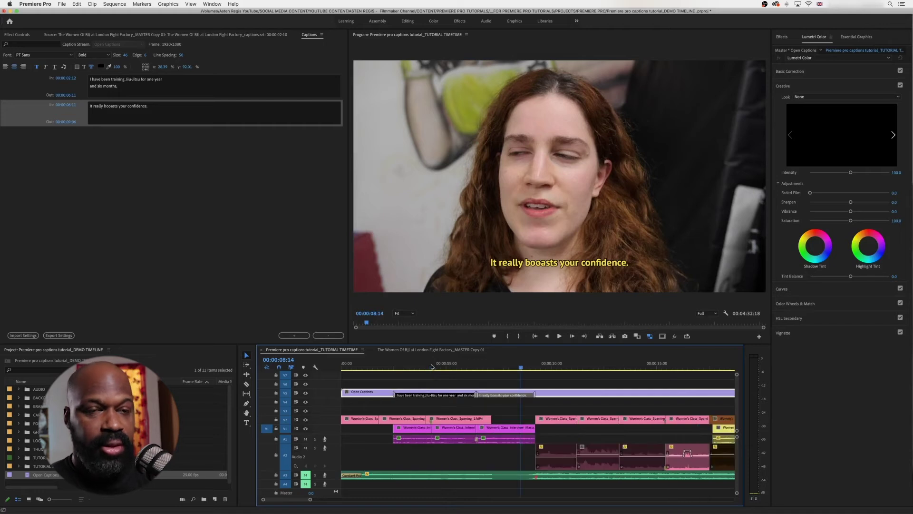
key(equal)
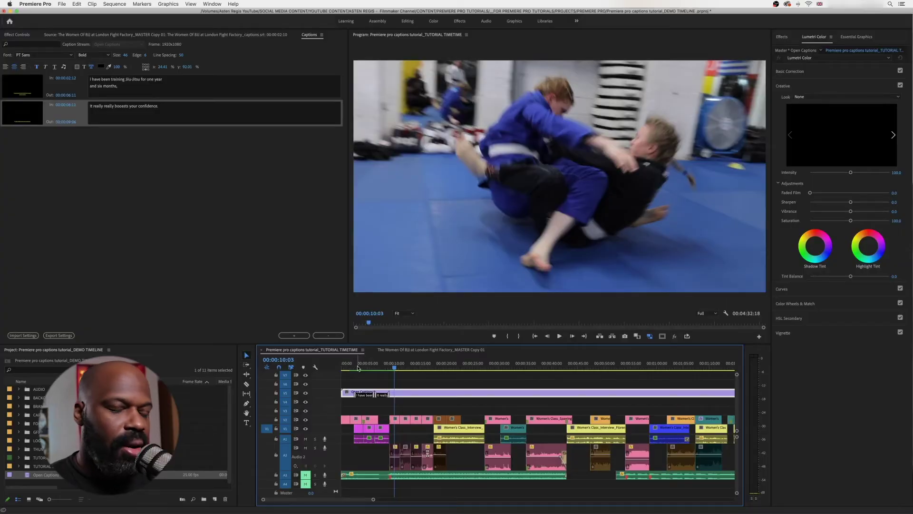
Mark an in-to-out range around the captioned opening interview clips and clear the clip selection.
click(351, 368)
drag(351, 368, 372, 369)
key(x)
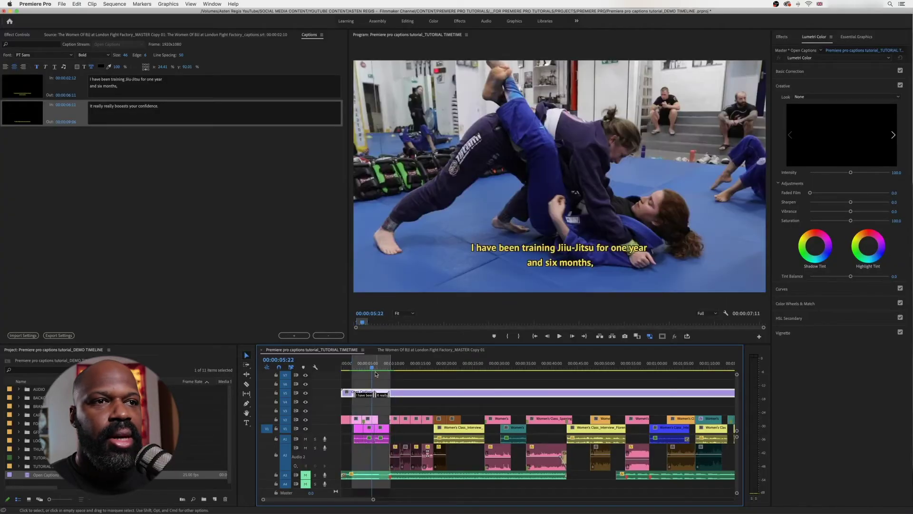
click(426, 387)
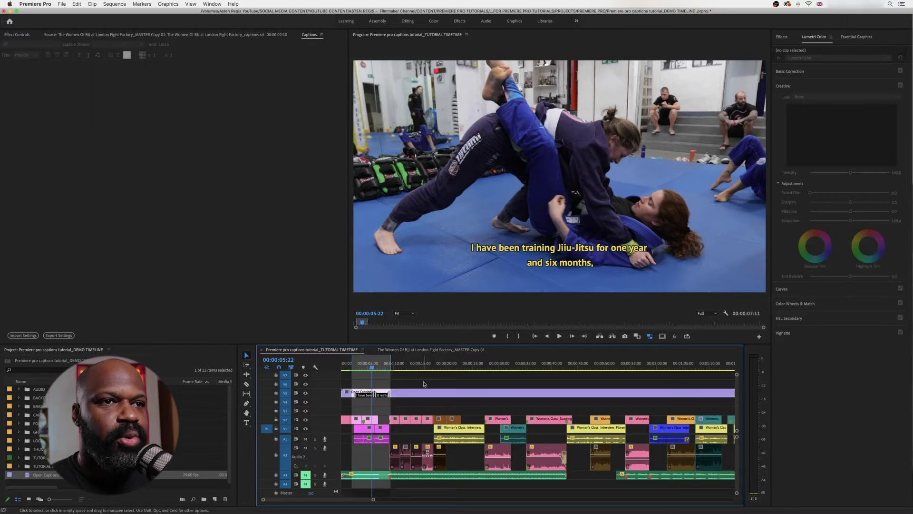
Open the media export settings for the captioned sequence.
click(61, 4)
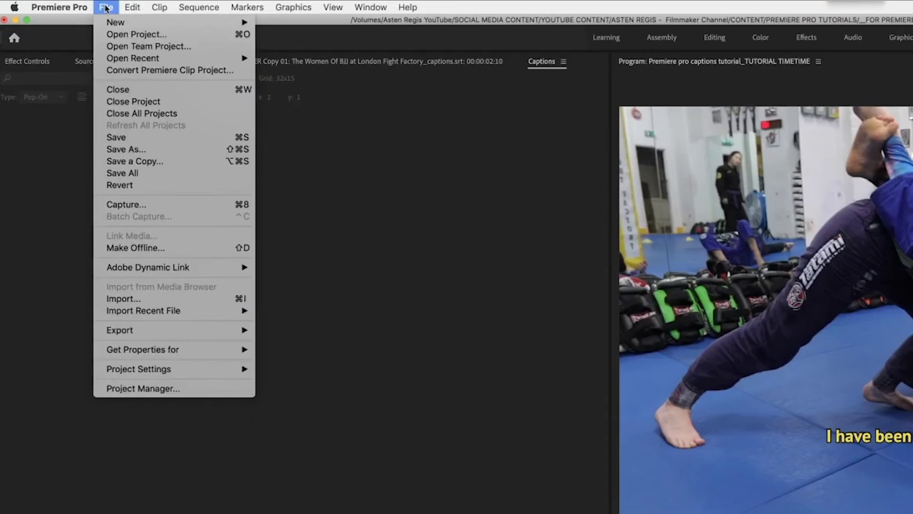
mouse_move(181, 330)
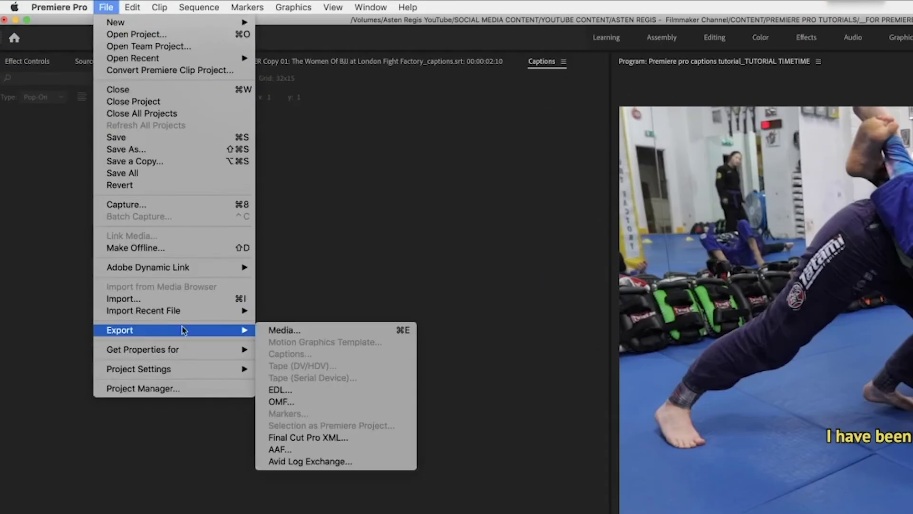
click(277, 330)
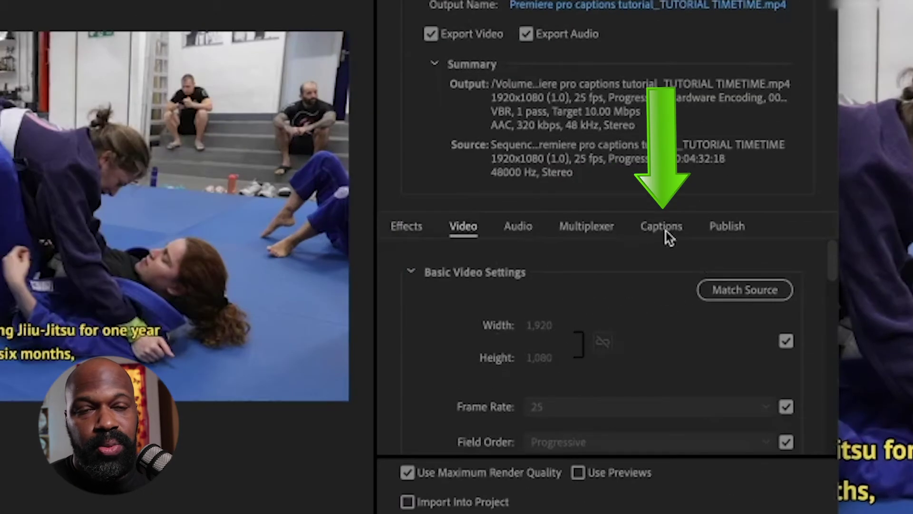
Try None and Create Sidecar File as the caption export option.
click(754, 246)
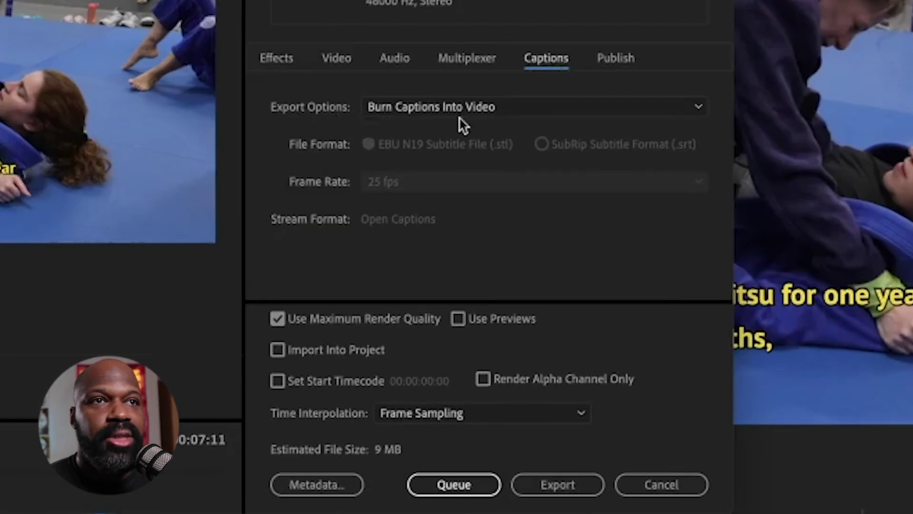
click(697, 107)
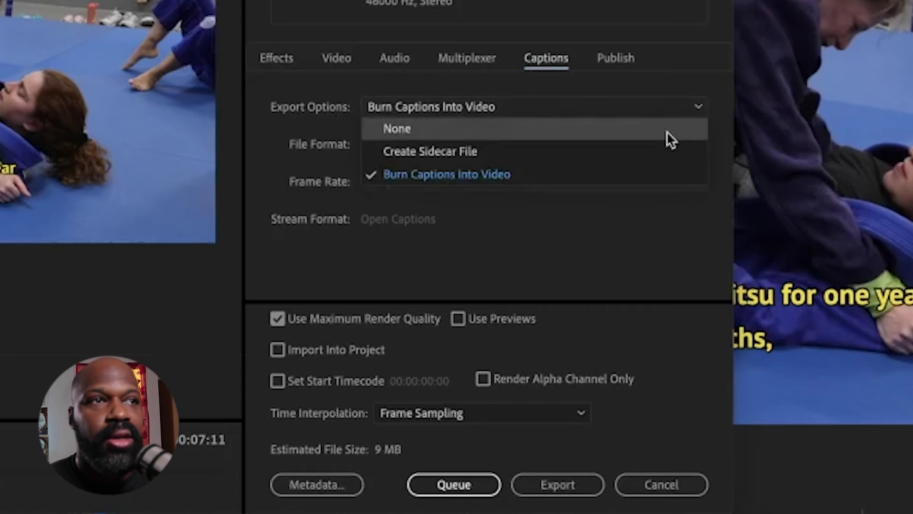
click(667, 130)
click(683, 104)
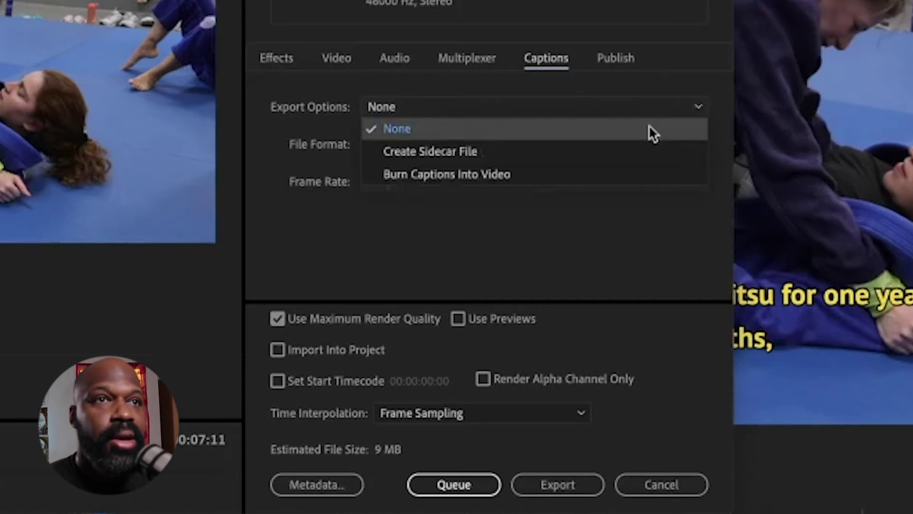
click(621, 152)
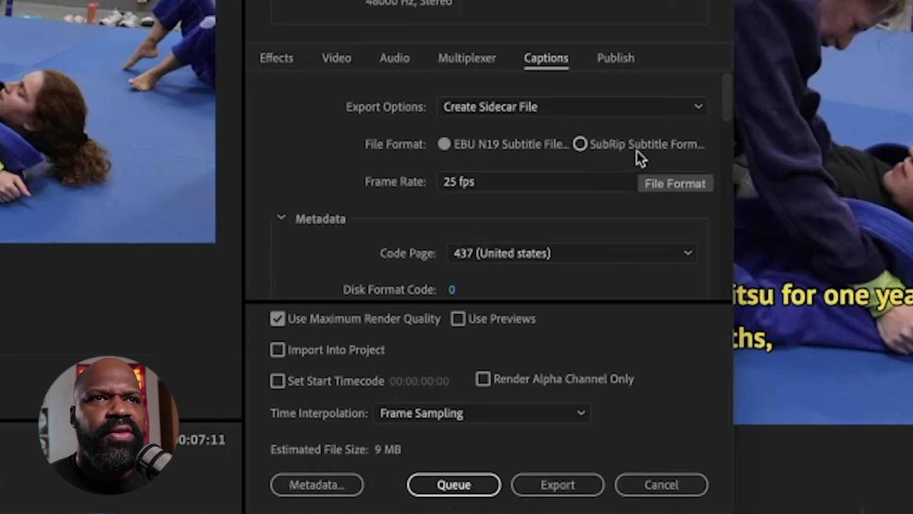
Export the marked section with the Burn Captions Into Video option and preview the exported MP4 in Finder.
click(681, 106)
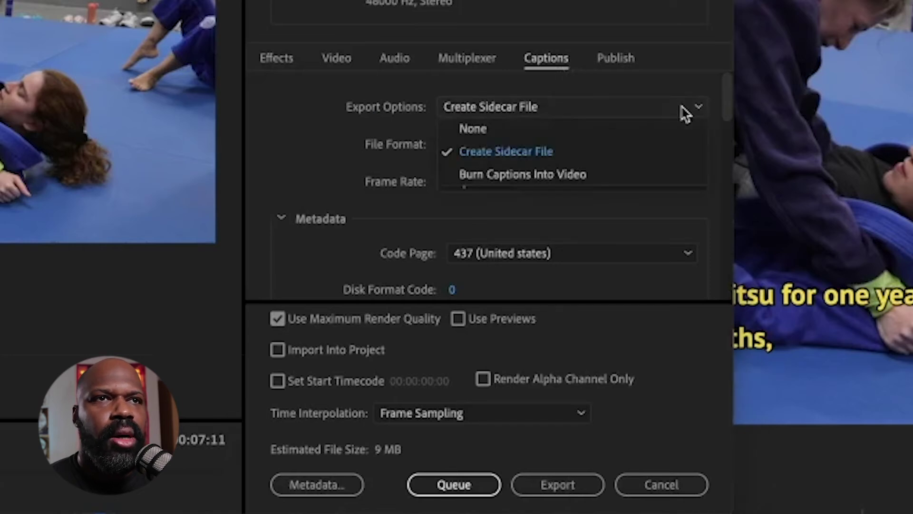
click(624, 175)
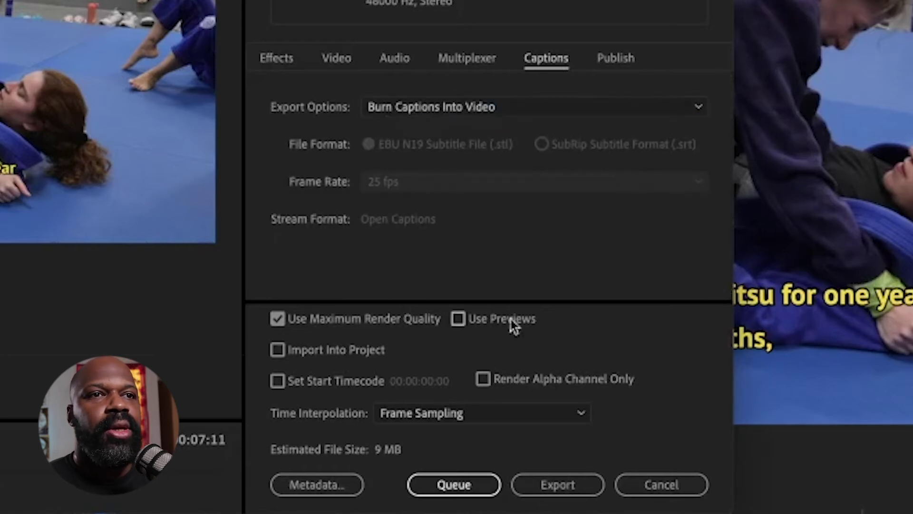
click(570, 484)
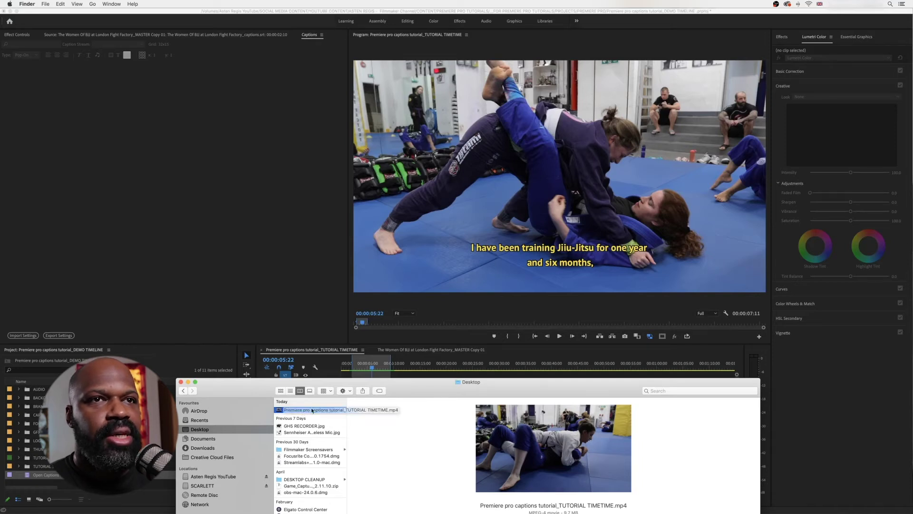
key(space)
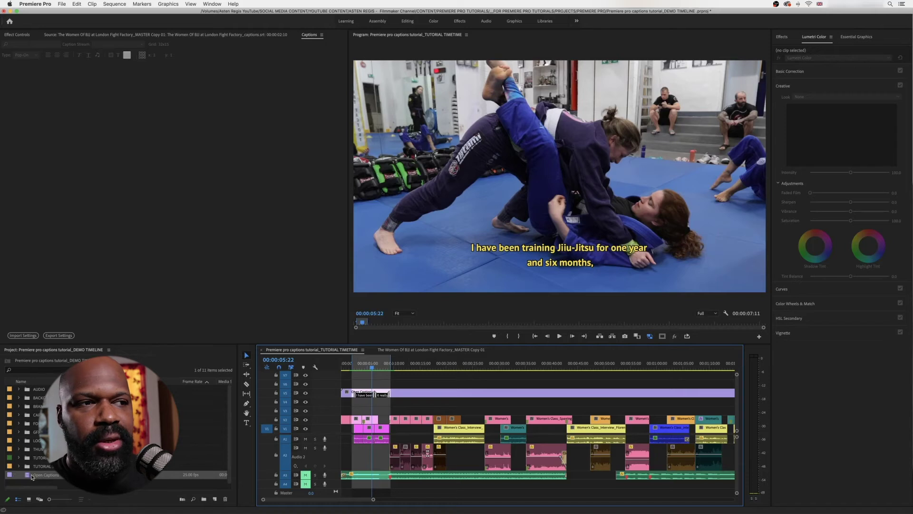
Move the playhead to 00:00:02:13 and export the project's Open Captions item in SubRip Subtitle Format (.srt) without SRT styling.
click(355, 366)
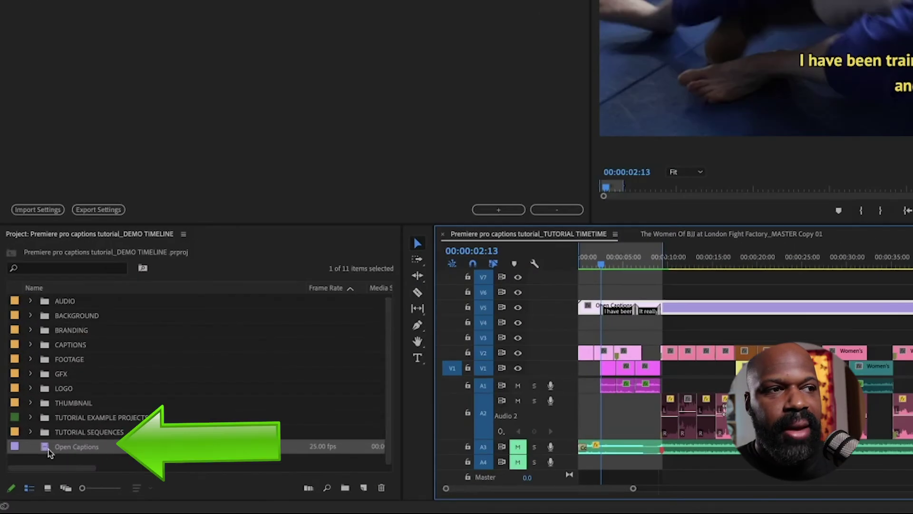
click(27, 474)
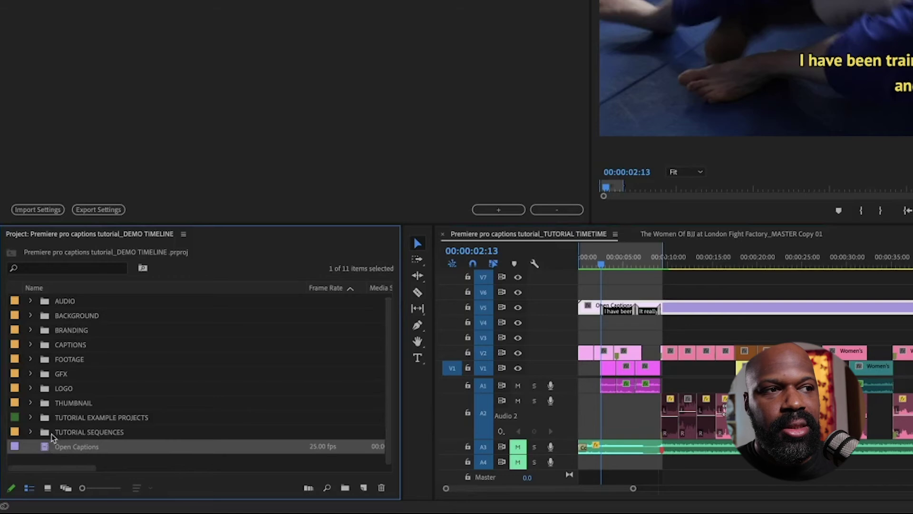
click(52, 434)
click(47, 450)
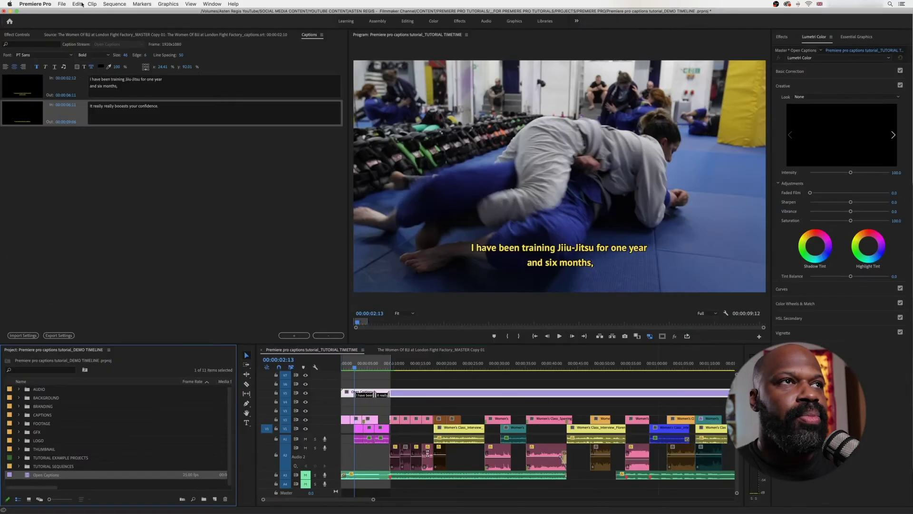
click(61, 4)
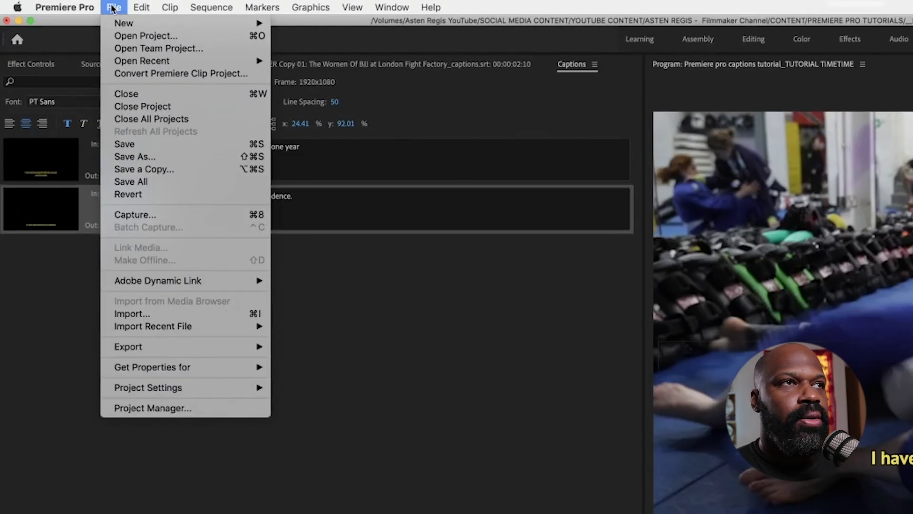
mouse_move(188, 350)
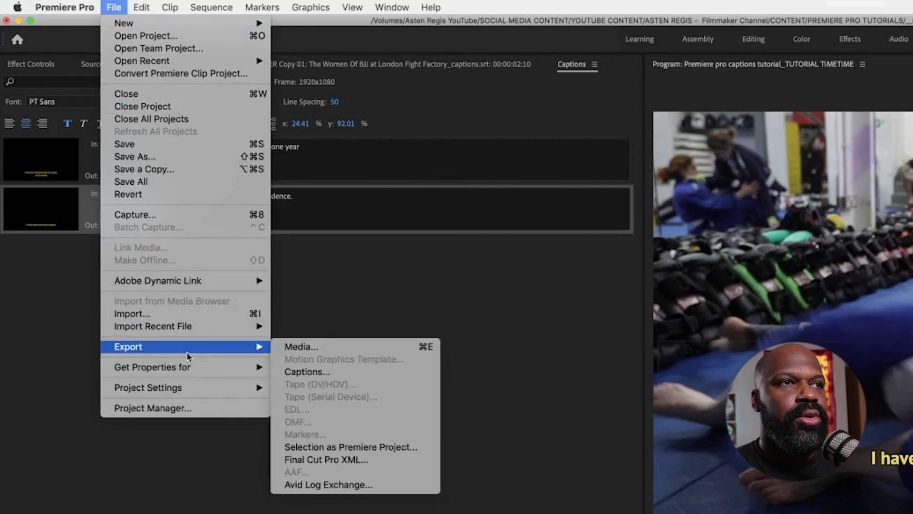
click(327, 372)
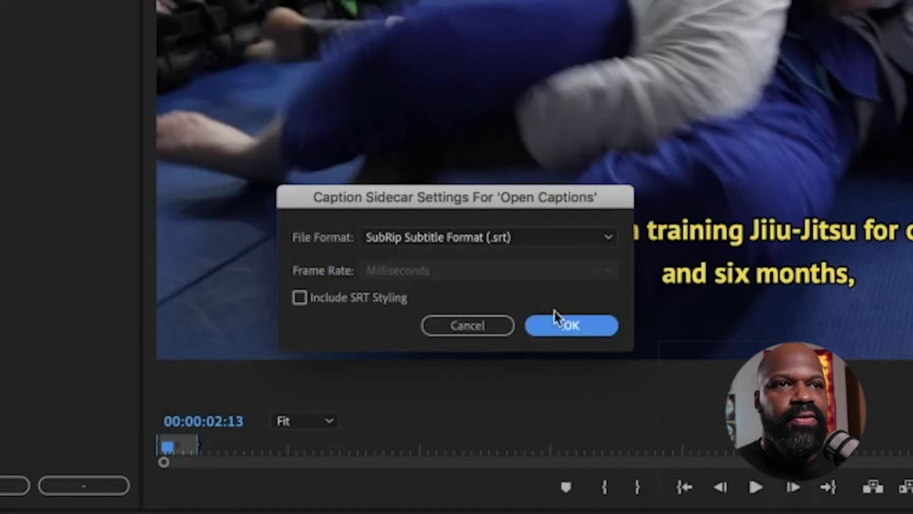
click(585, 333)
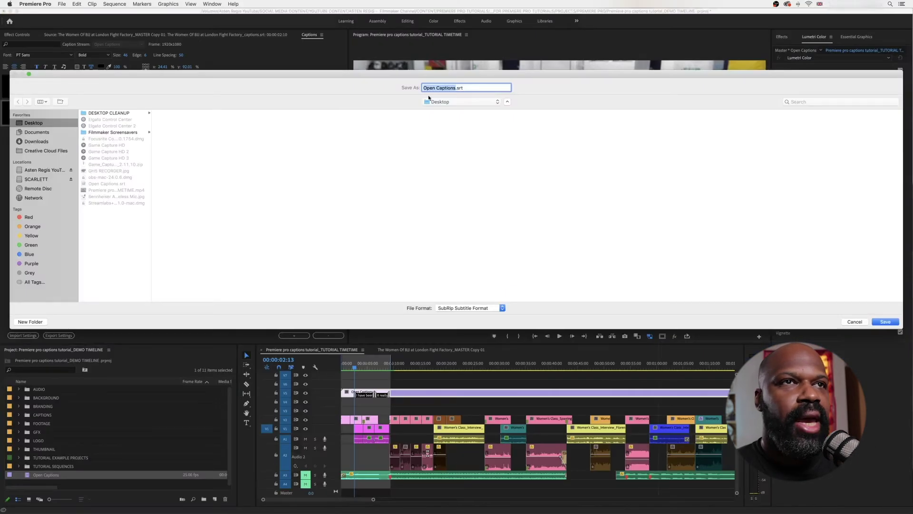
Save the subtitle file to the Desktop as BJJ Open Captions.srt.
click(428, 88)
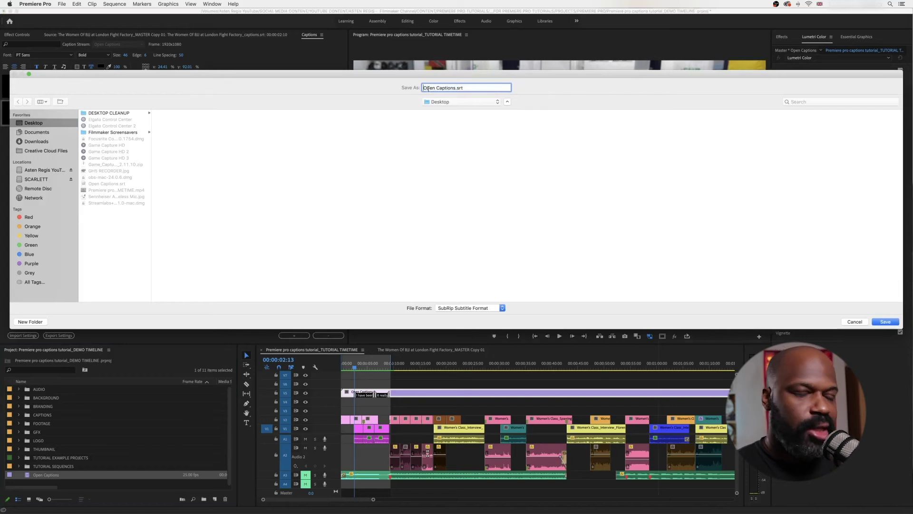
text(BJJ)
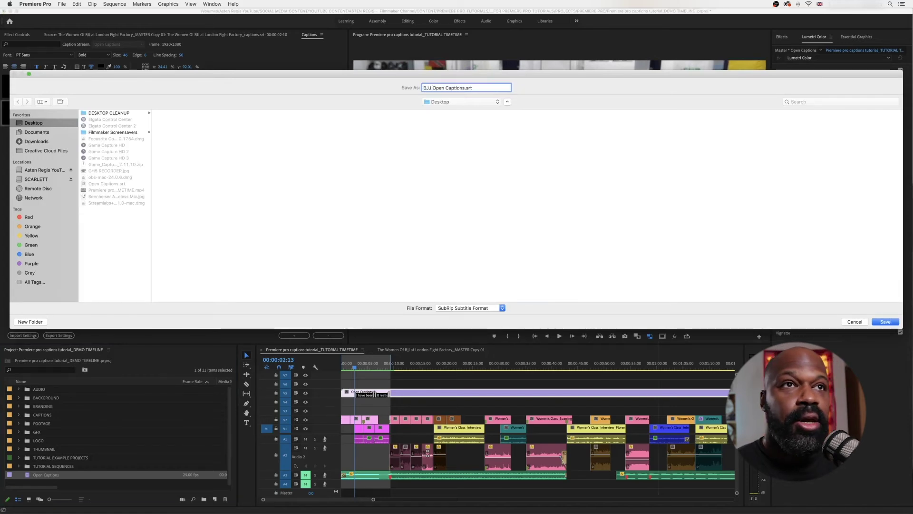
click(885, 322)
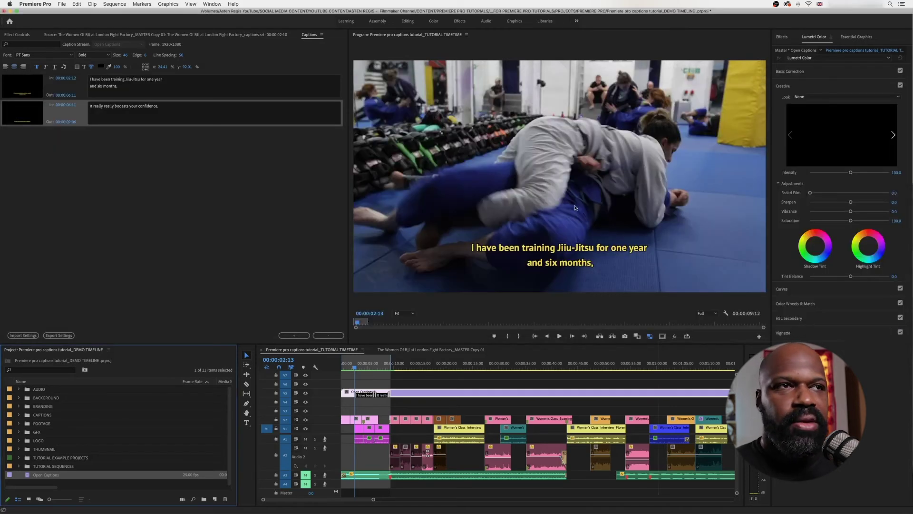
Switch to Finder and import BJJ Open Captions.srt from the Desktop into the Premiere Pro project.
key(super+Tab)
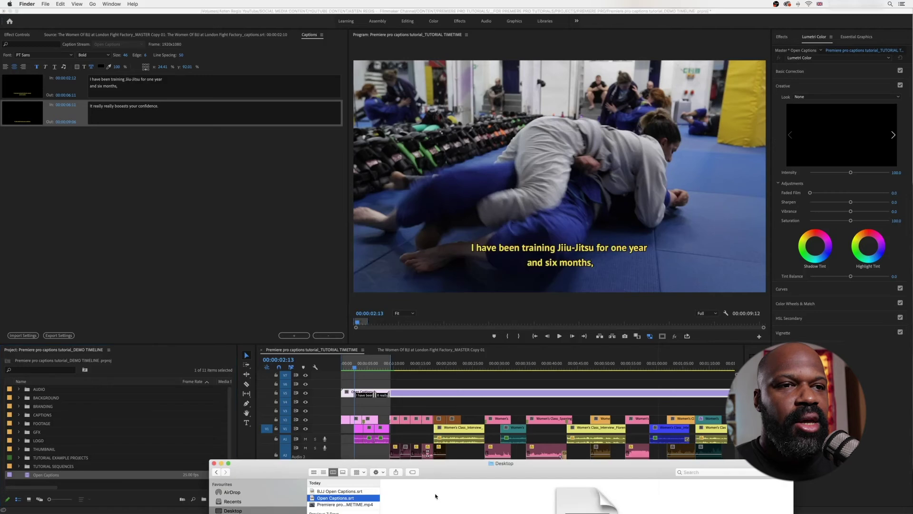
drag(433, 472, 420, 361)
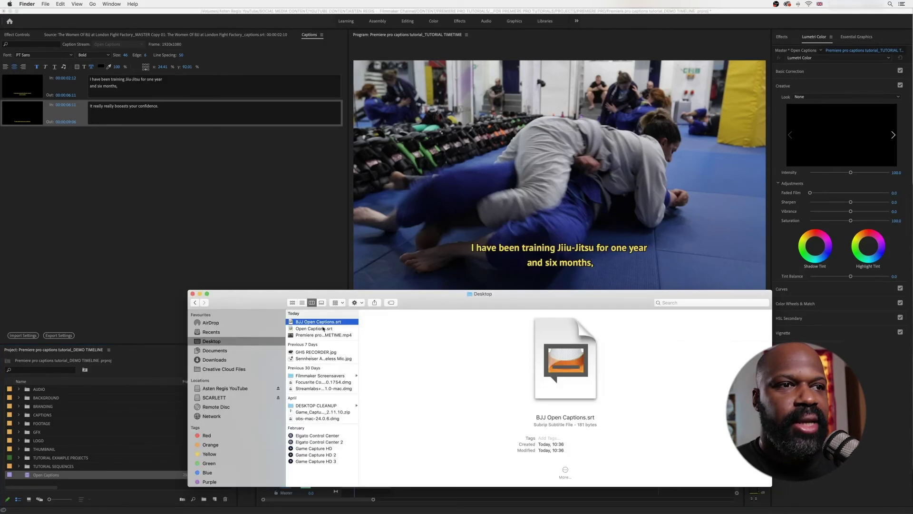
mouse_move(434, 305)
mouse_down()
mouse_move(490, 333)
mouse_move(458, 331)
mouse_move(454, 389)
mouse_move(417, 305)
mouse_move(425, 319)
mouse_up()
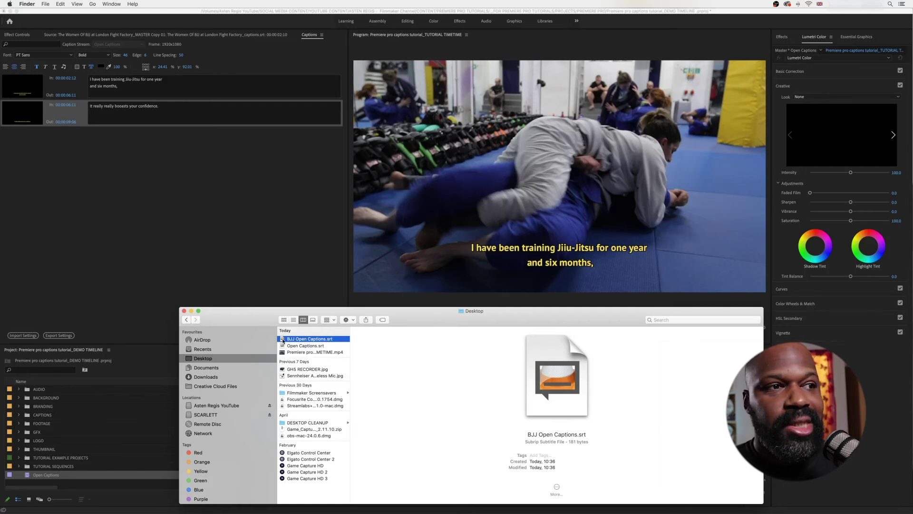
drag(282, 340, 128, 478)
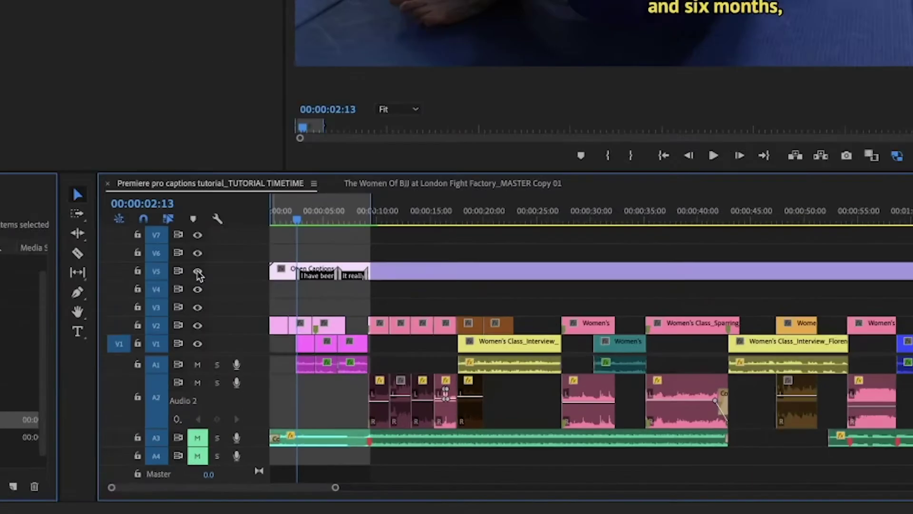
Hide video track V5, then place BJJ Open Captions.srt on V6 at 00:00:02:13 and preview it.
click(198, 271)
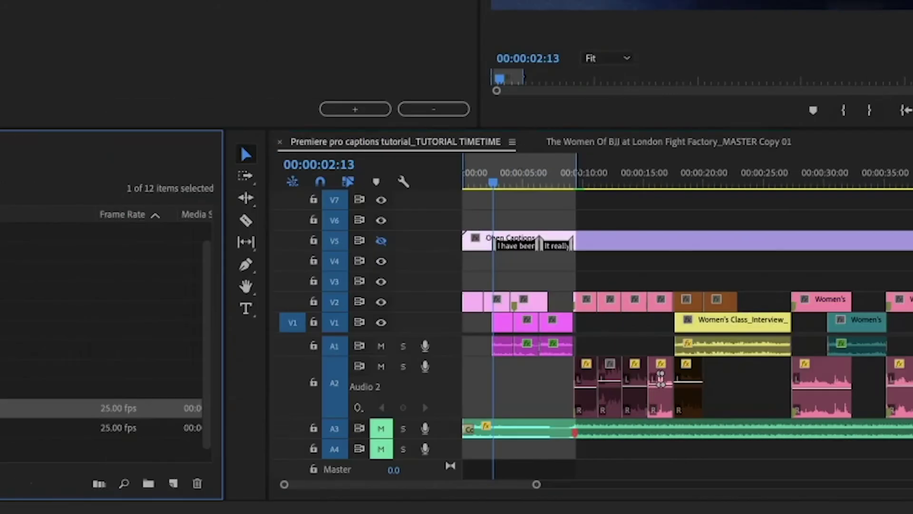
drag(189, 410, 359, 383)
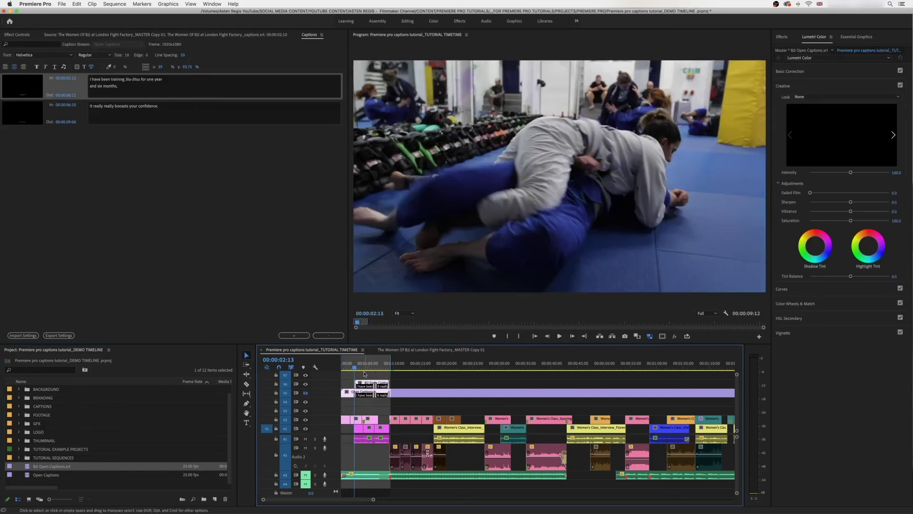
click(395, 384)
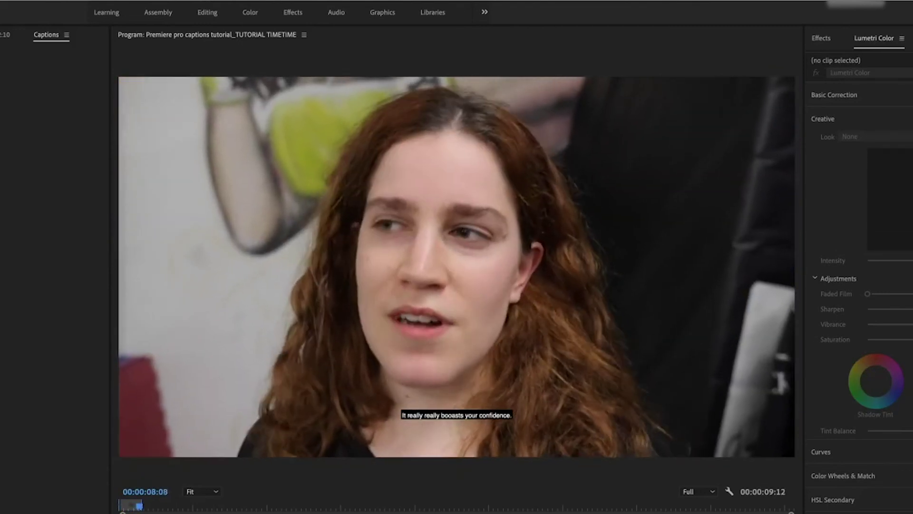
key(space)
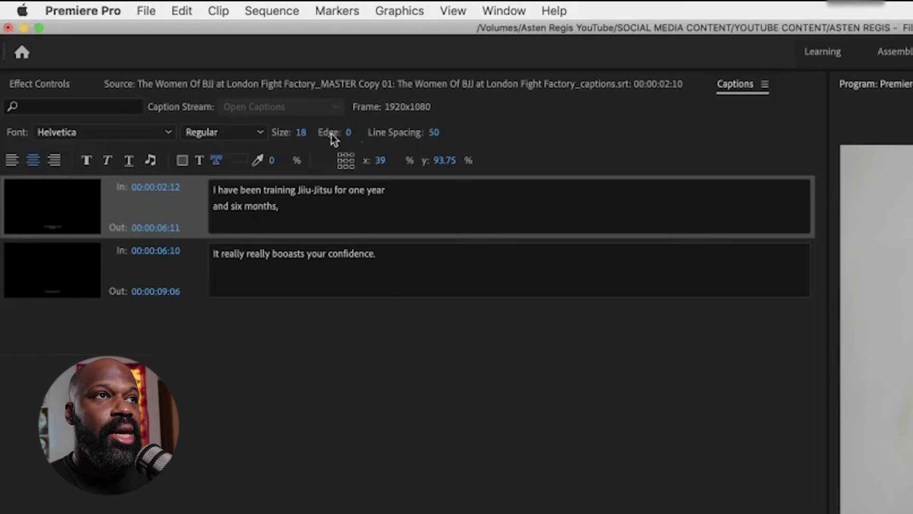
Enlarge the text of both imported captions together and lower the opacity of their black background.
shift+click(204, 291)
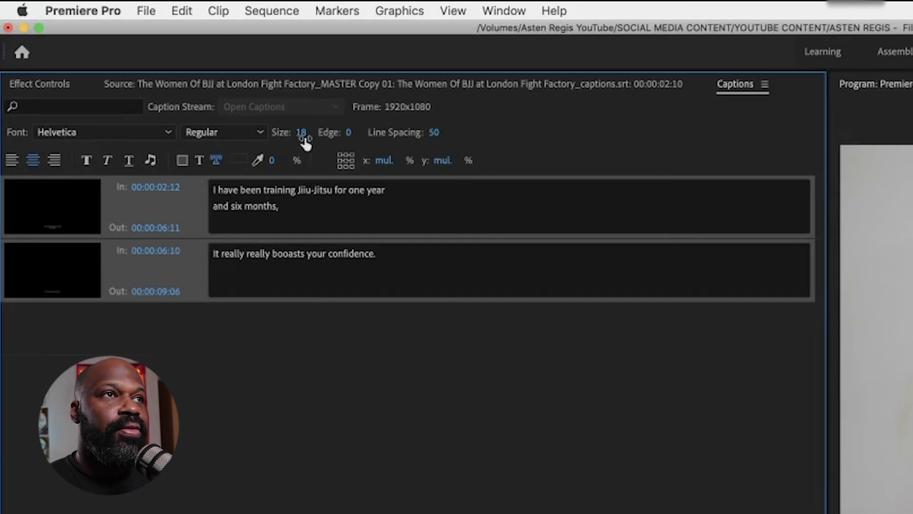
drag(301, 132, 316, 133)
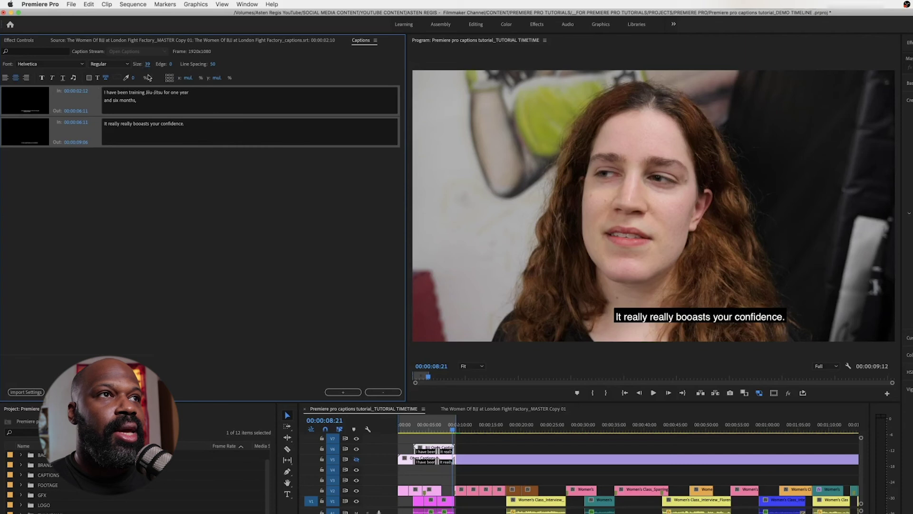
click(89, 77)
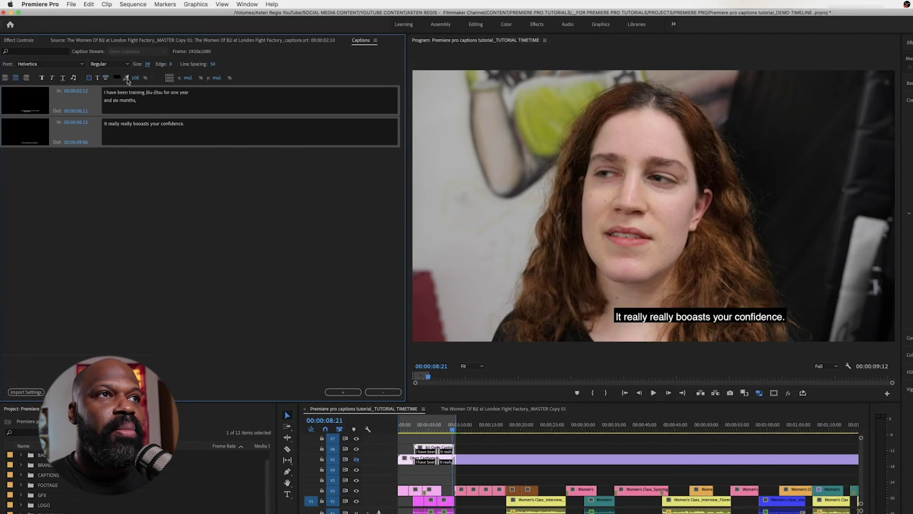
drag(135, 78, 117, 80)
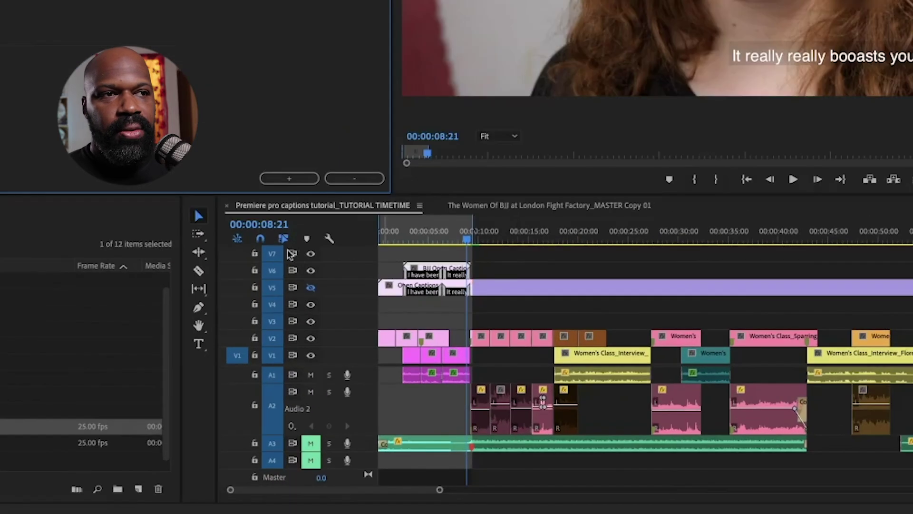
Hide the imported captions on video track V6.
click(305, 384)
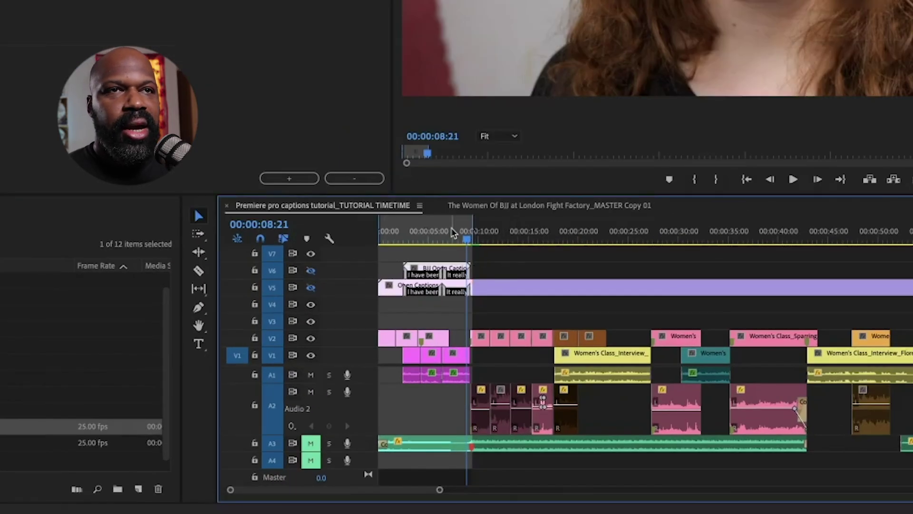